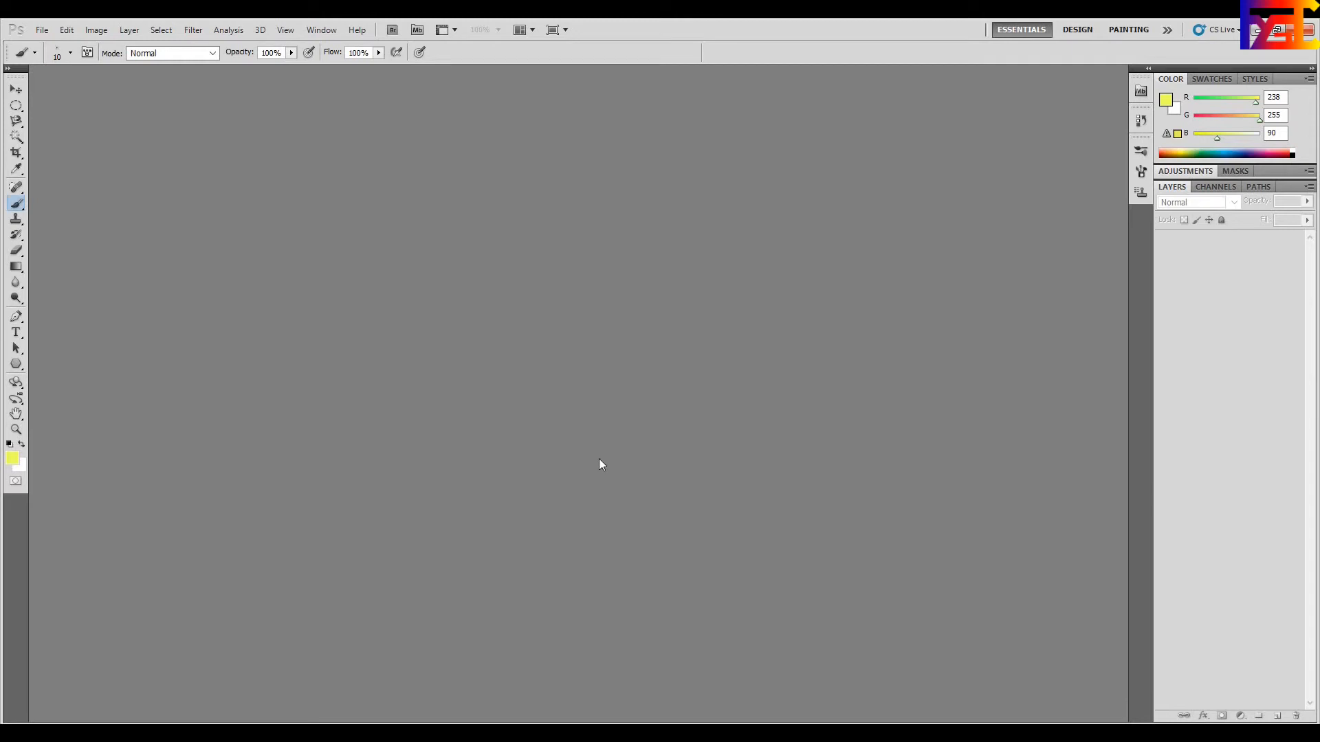
# Create a new 5 × 3 inch RGB document at 72 pixels/inch with the name Light.
pyautogui.click(42, 30)
pyautogui.click(52, 44)
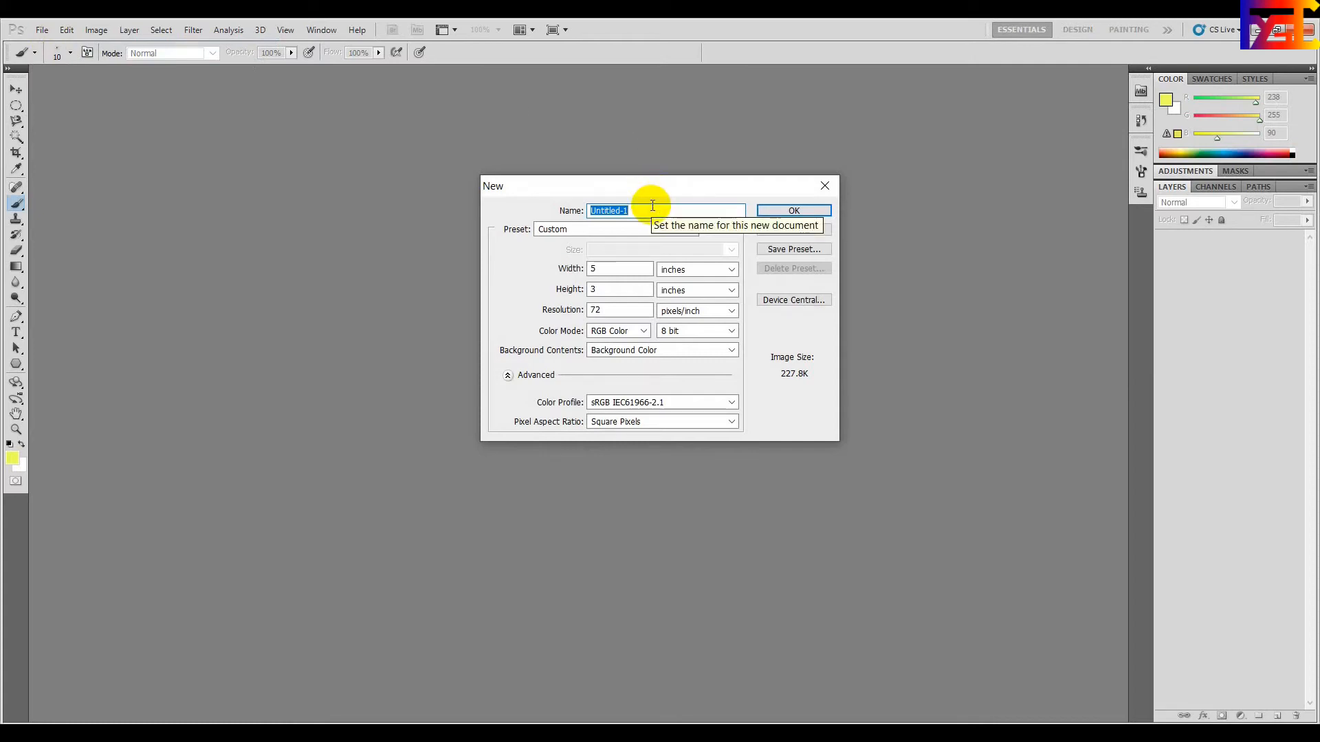
pyautogui.write('Light')
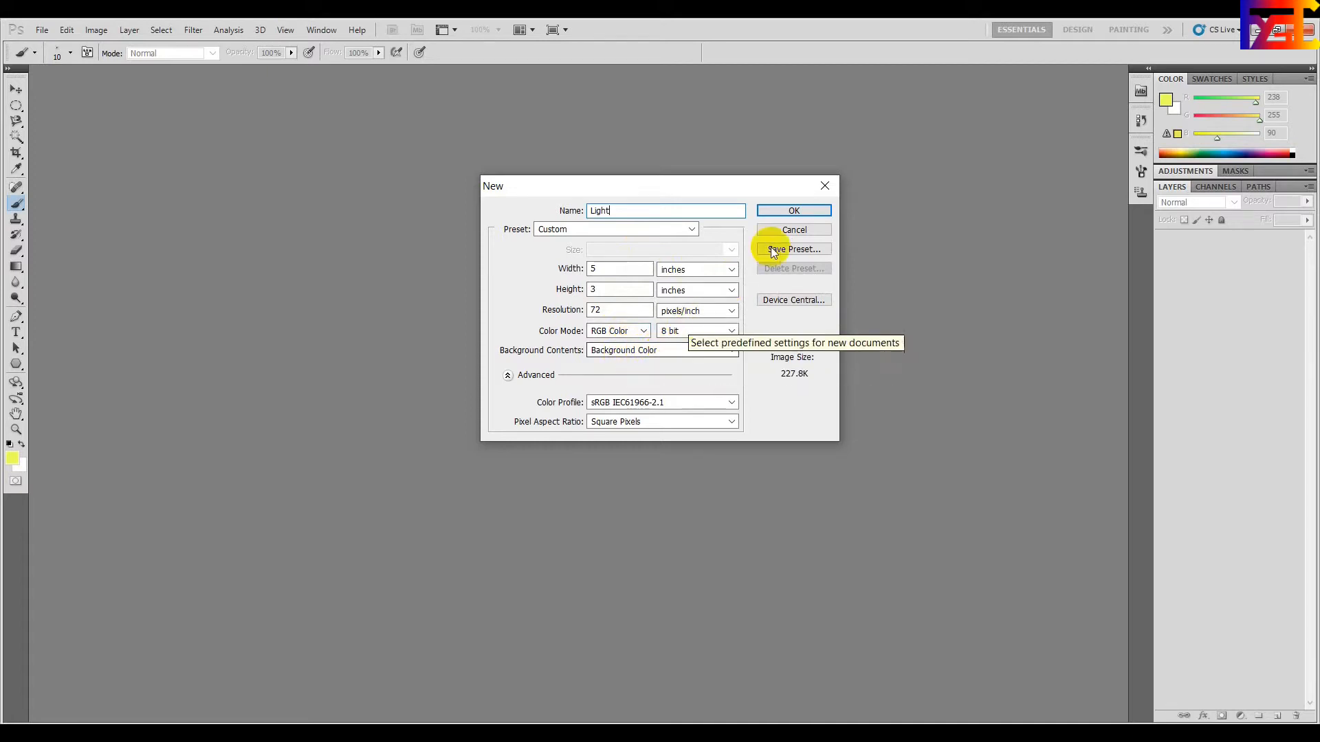
pyautogui.click(803, 210)
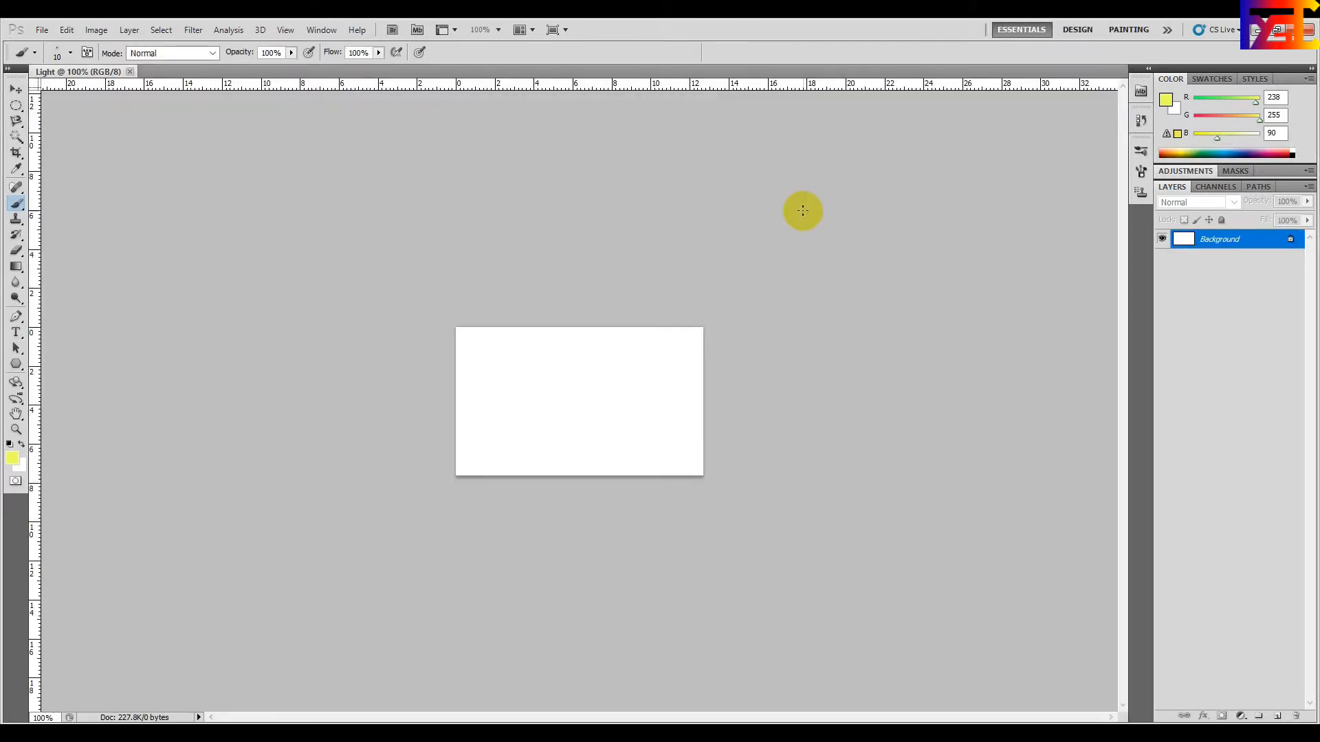
pyautogui.hotkey('ctrl', '+')
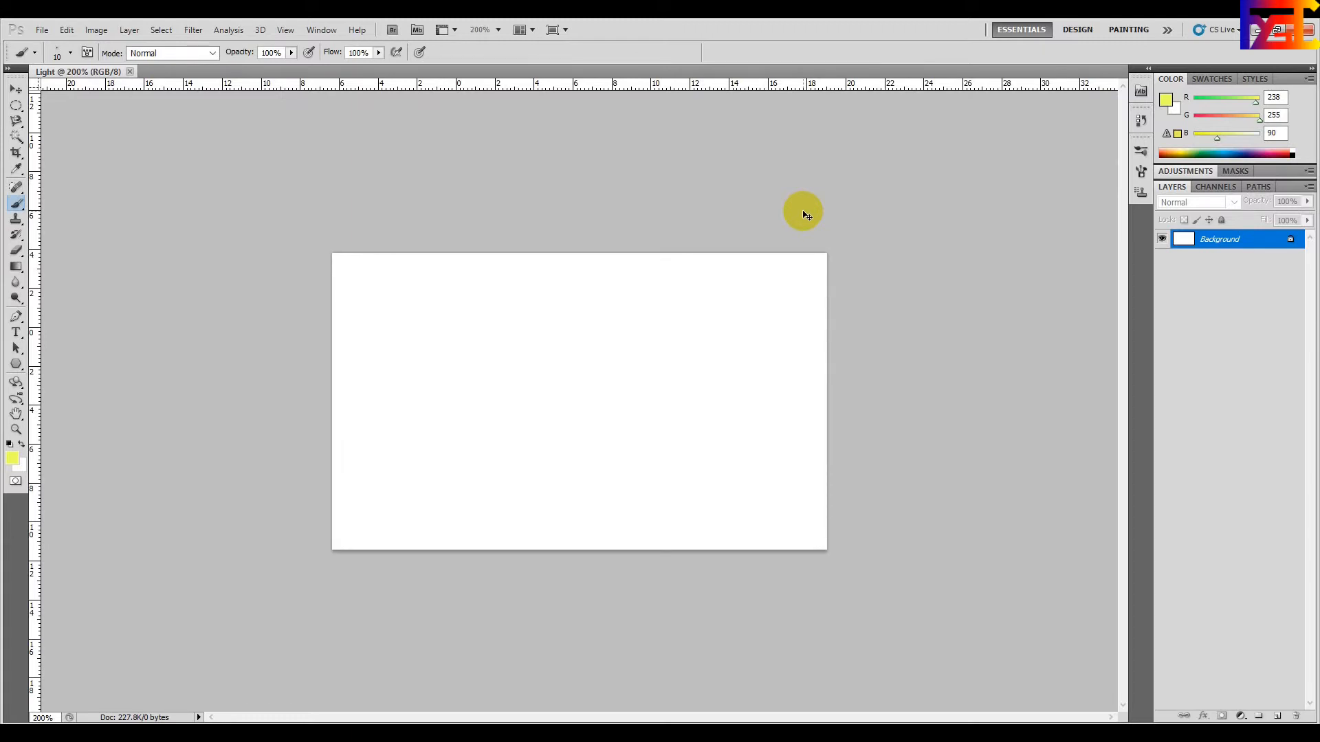
pyautogui.hotkey('ctrl', '+')
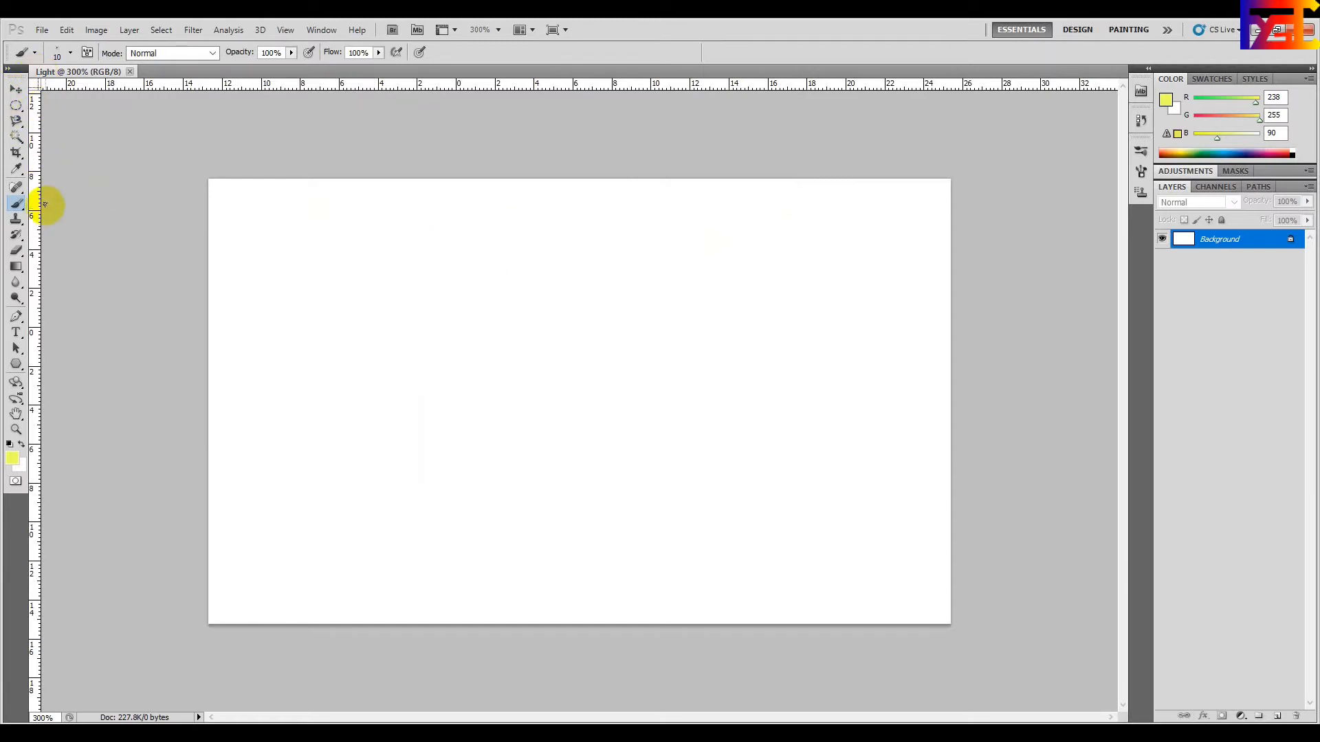
# Activate the Gradient tool with the linear style and open its custom gradient for editing.
pyautogui.click(17, 267)
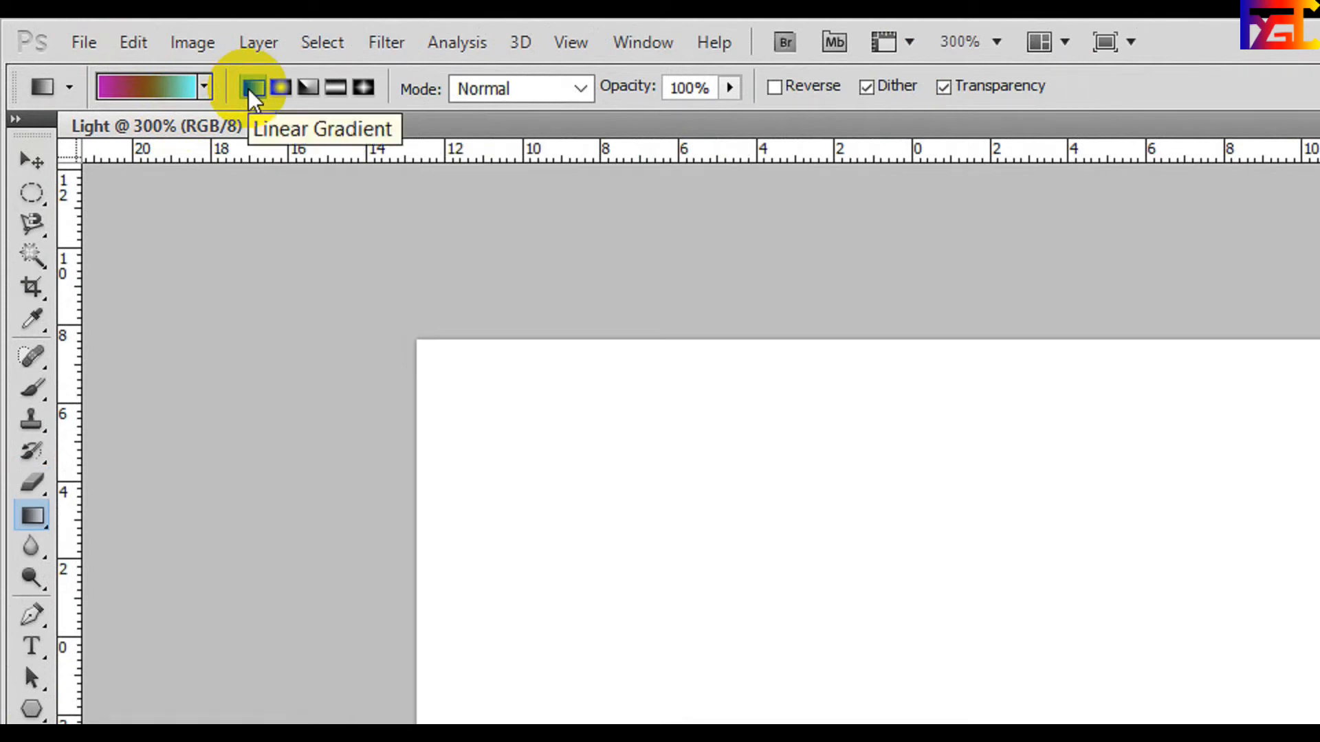
pyautogui.click(281, 86)
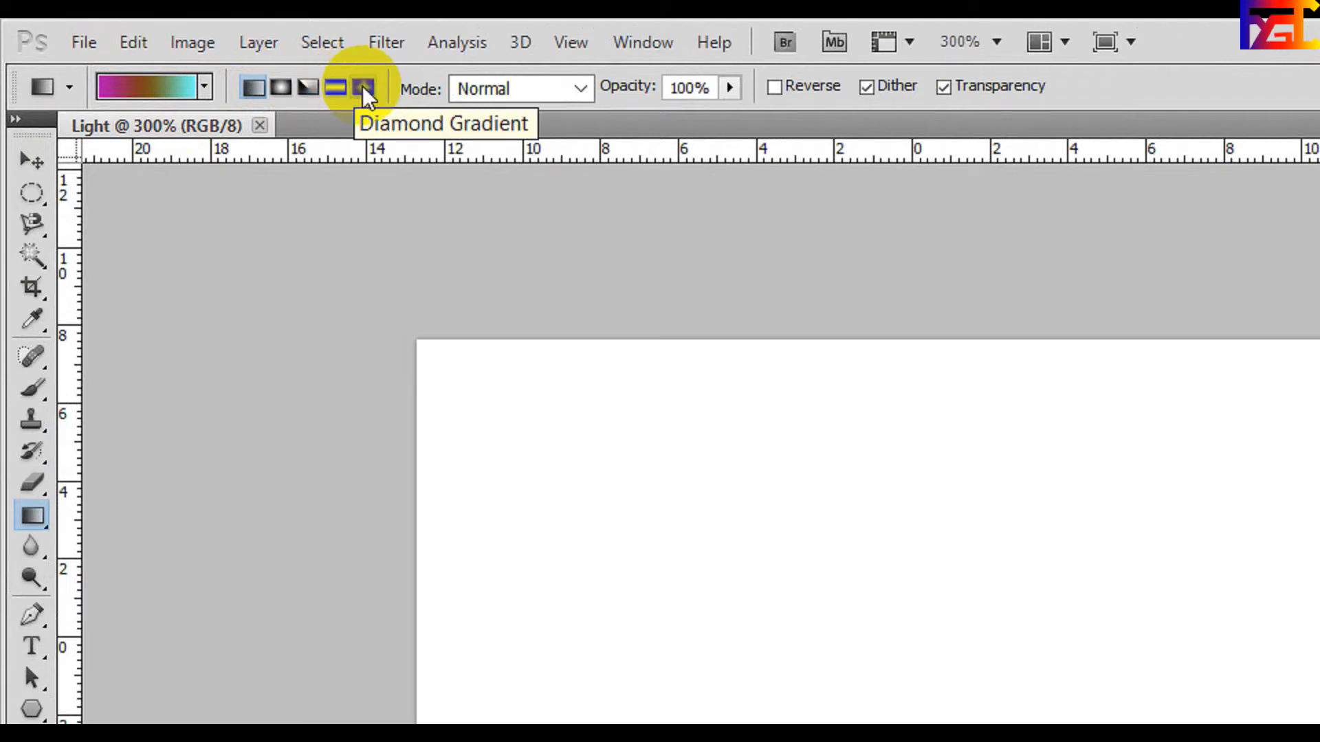
pyautogui.click(248, 87)
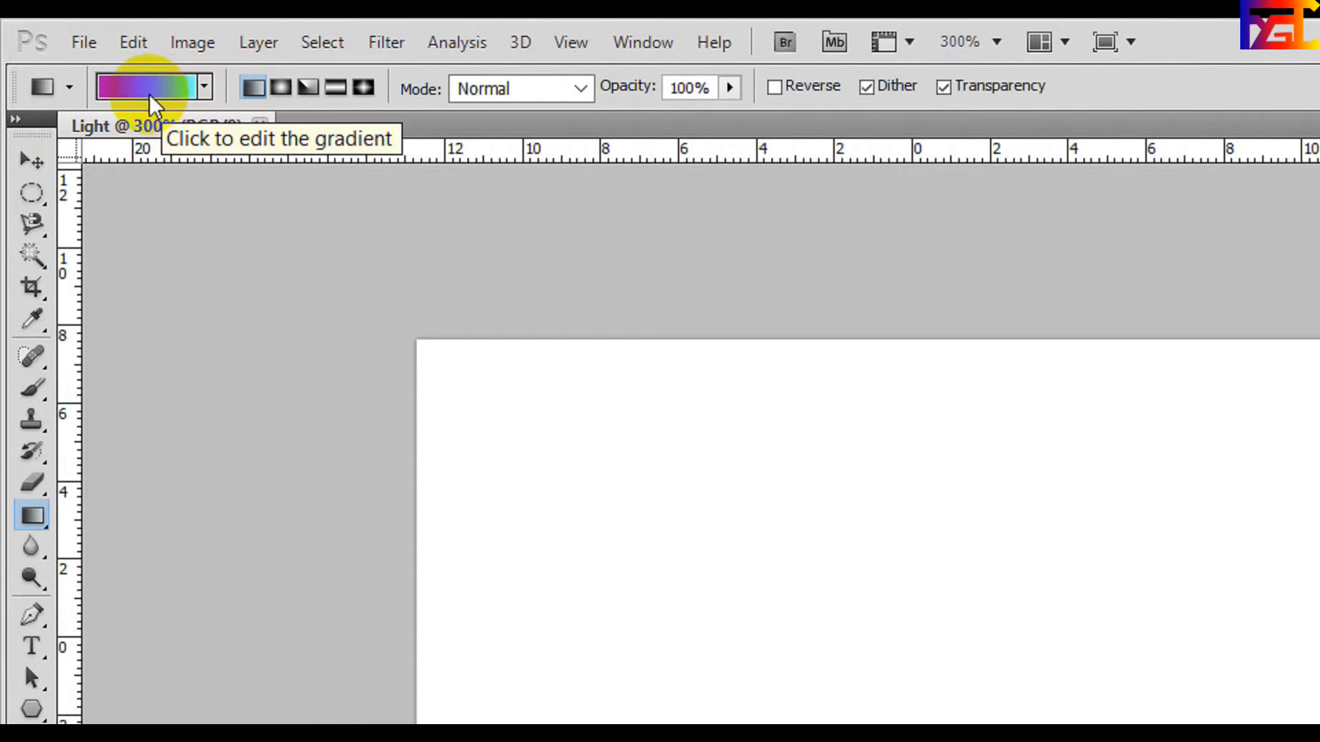
pyautogui.click(203, 87)
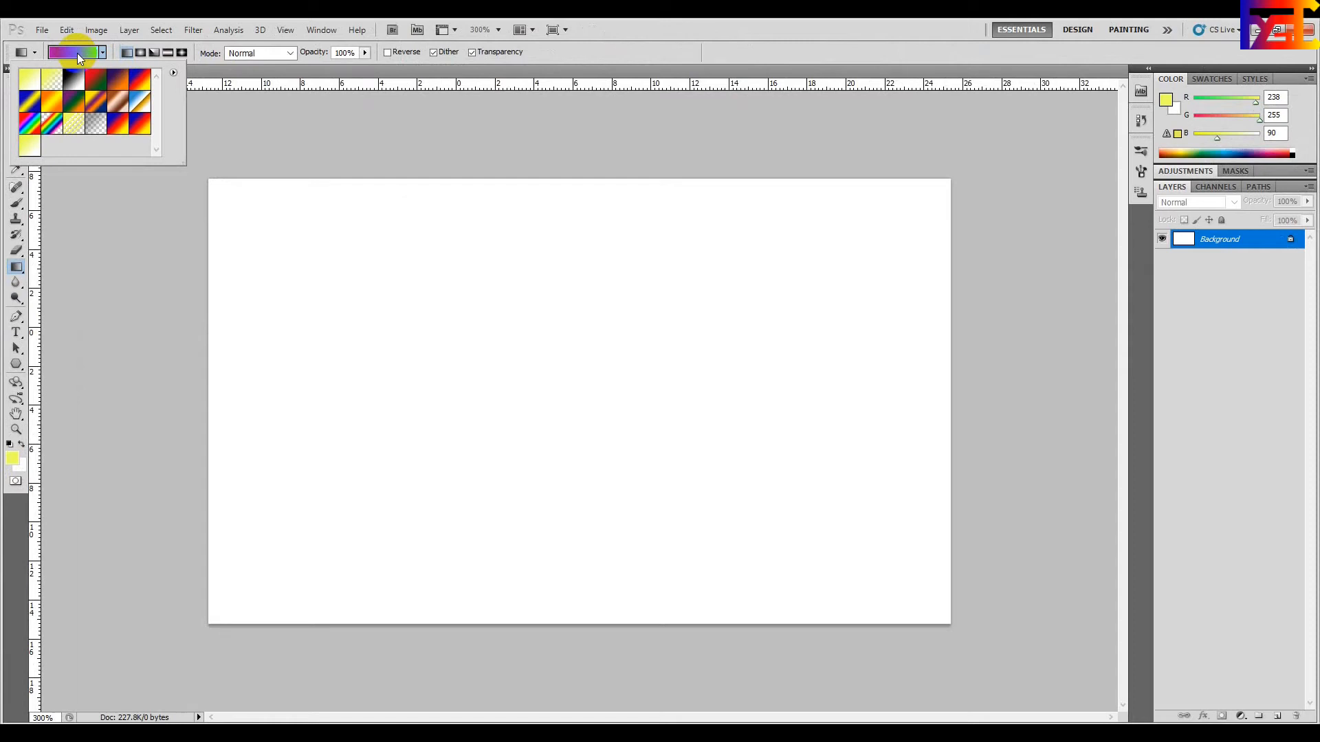
pyautogui.click(77, 52)
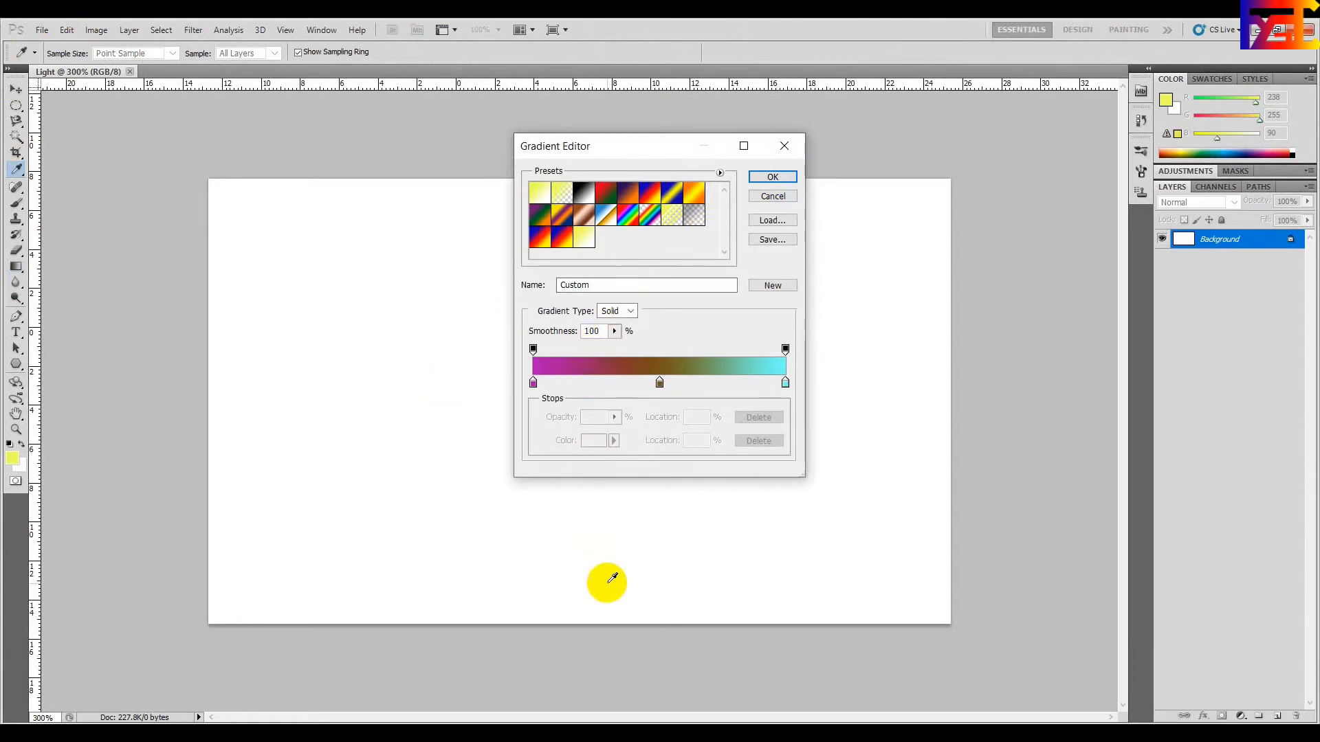
# Check the letter design reference image and set the gradient's starting color stop to blue #100db2.
pyautogui.click(687, 733)
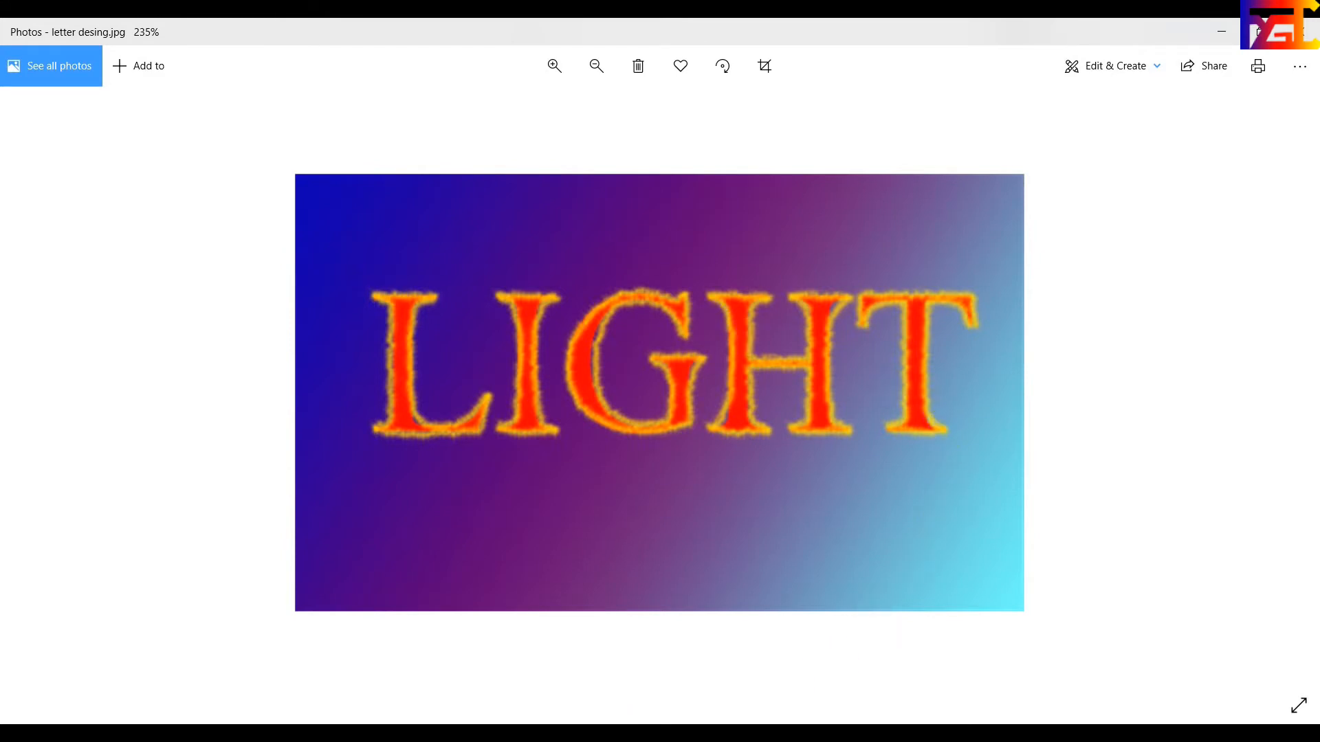
pyautogui.click(800, 733)
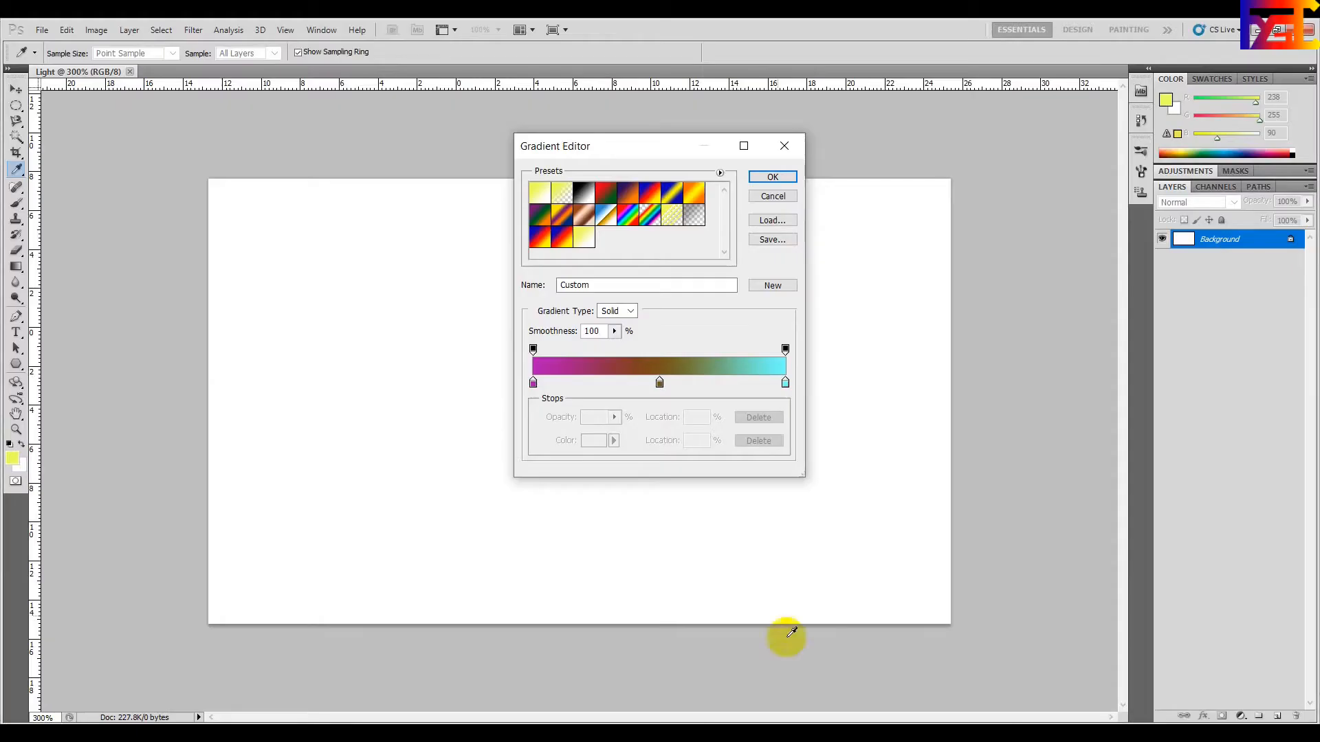
pyautogui.click(534, 384)
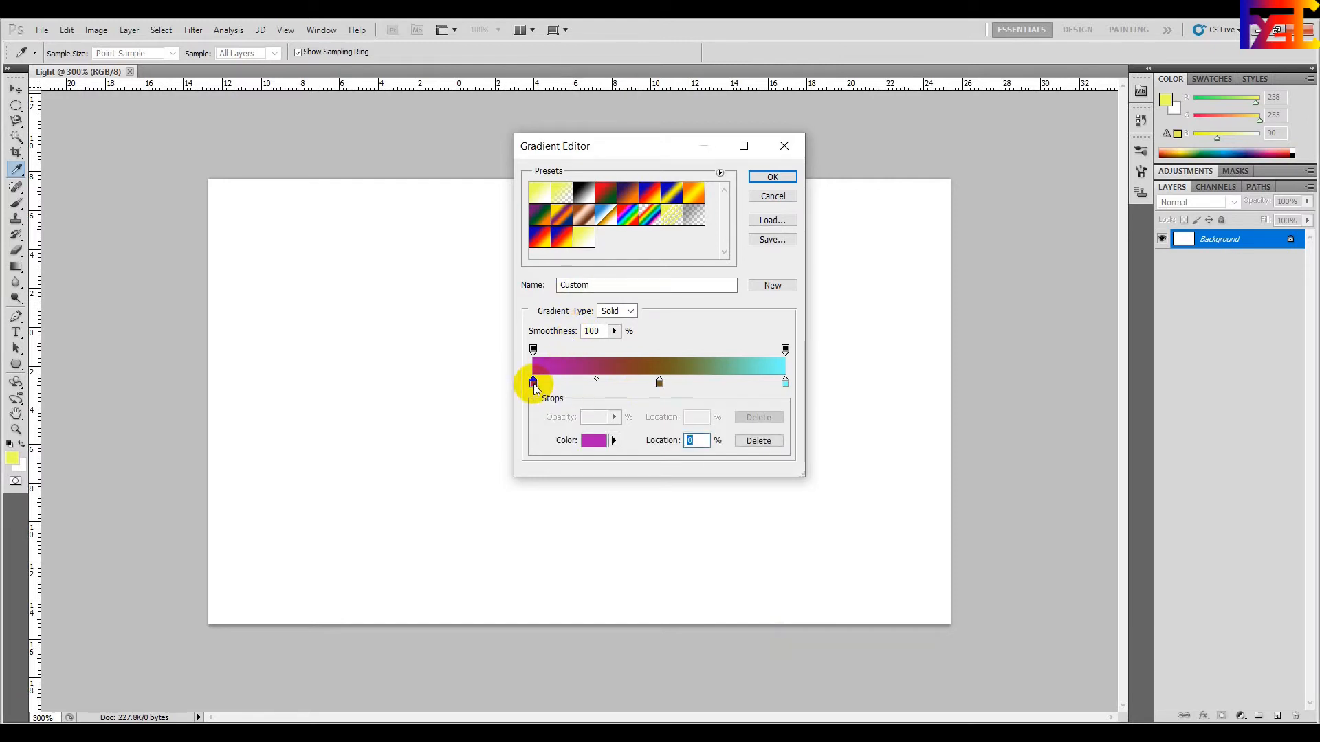
pyautogui.click(612, 442)
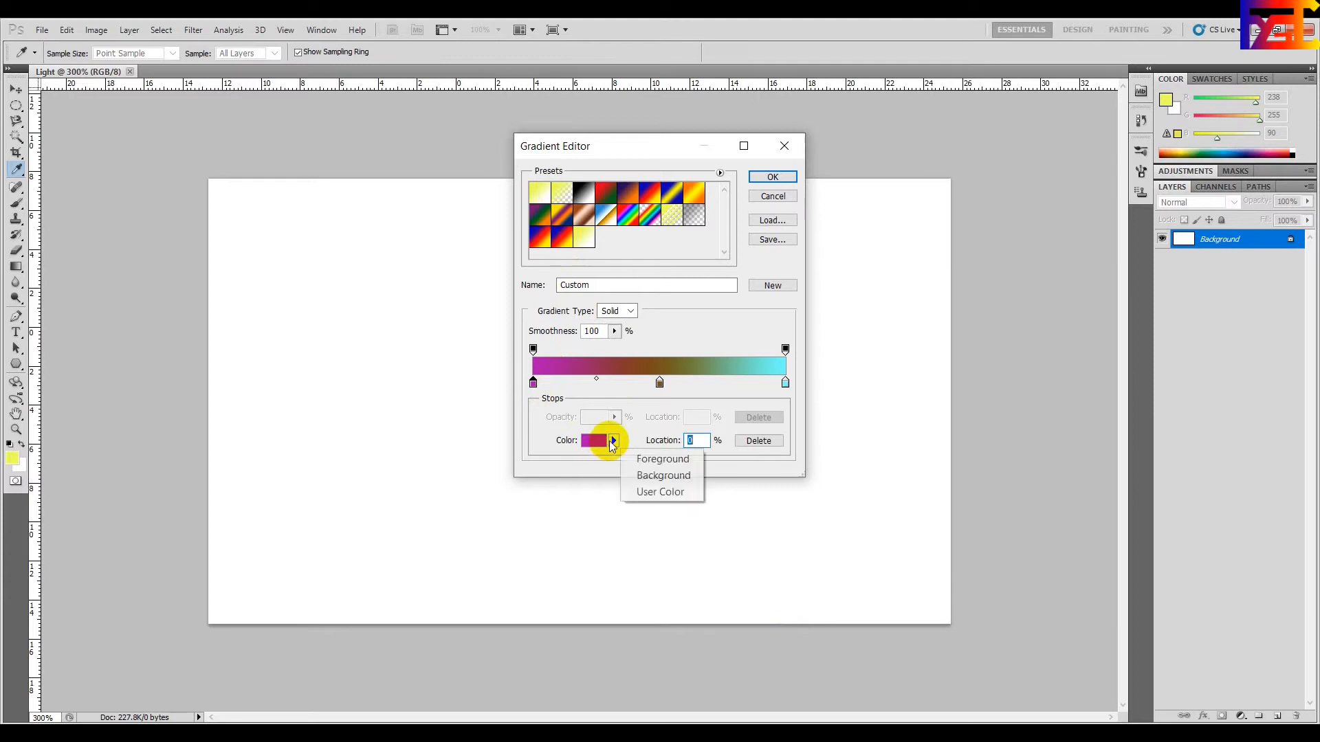
pyautogui.click(615, 440)
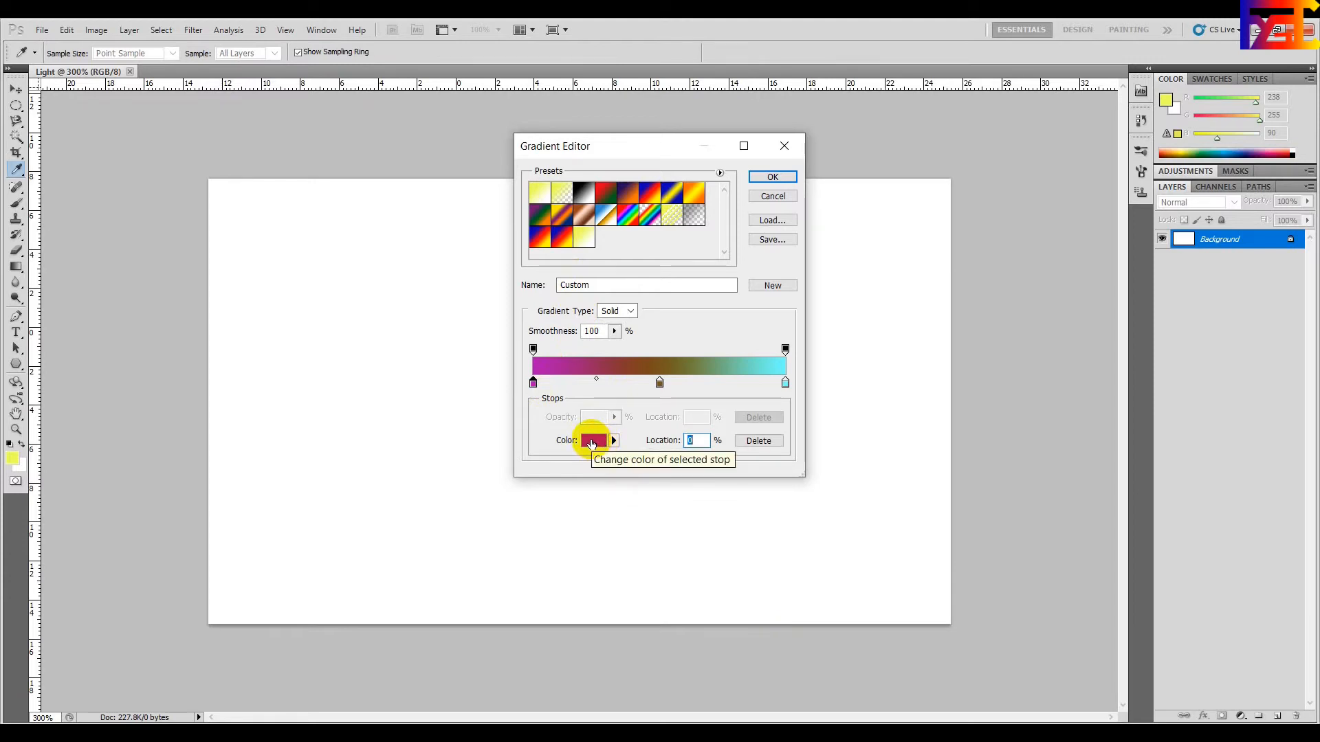
pyautogui.click(591, 443)
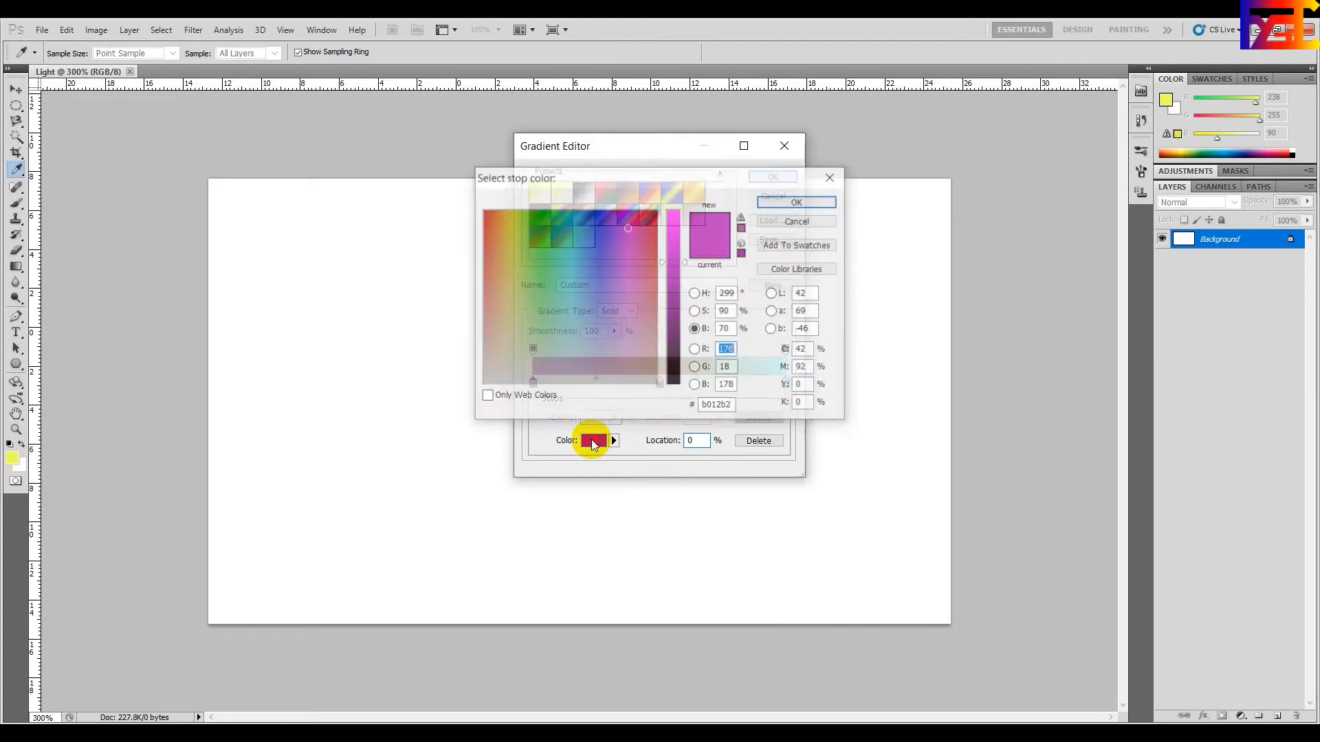
pyautogui.click(599, 222)
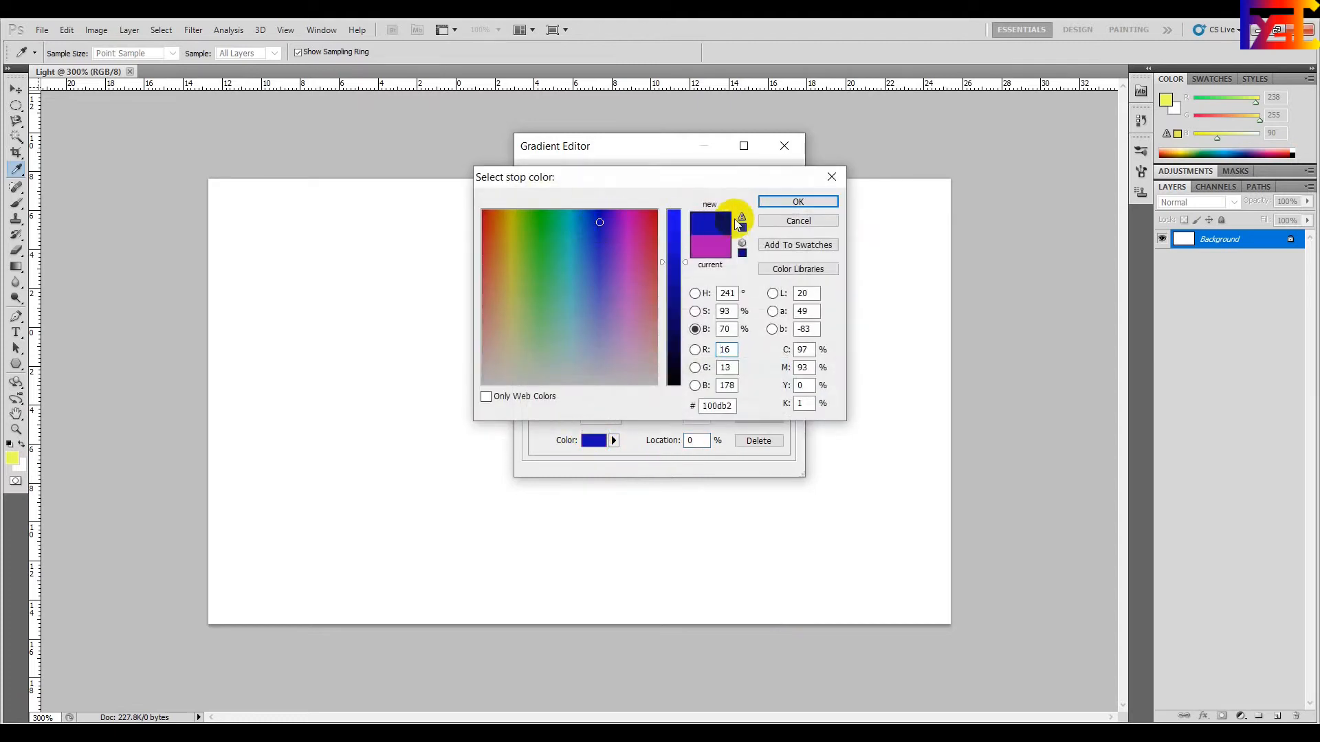
pyautogui.click(783, 202)
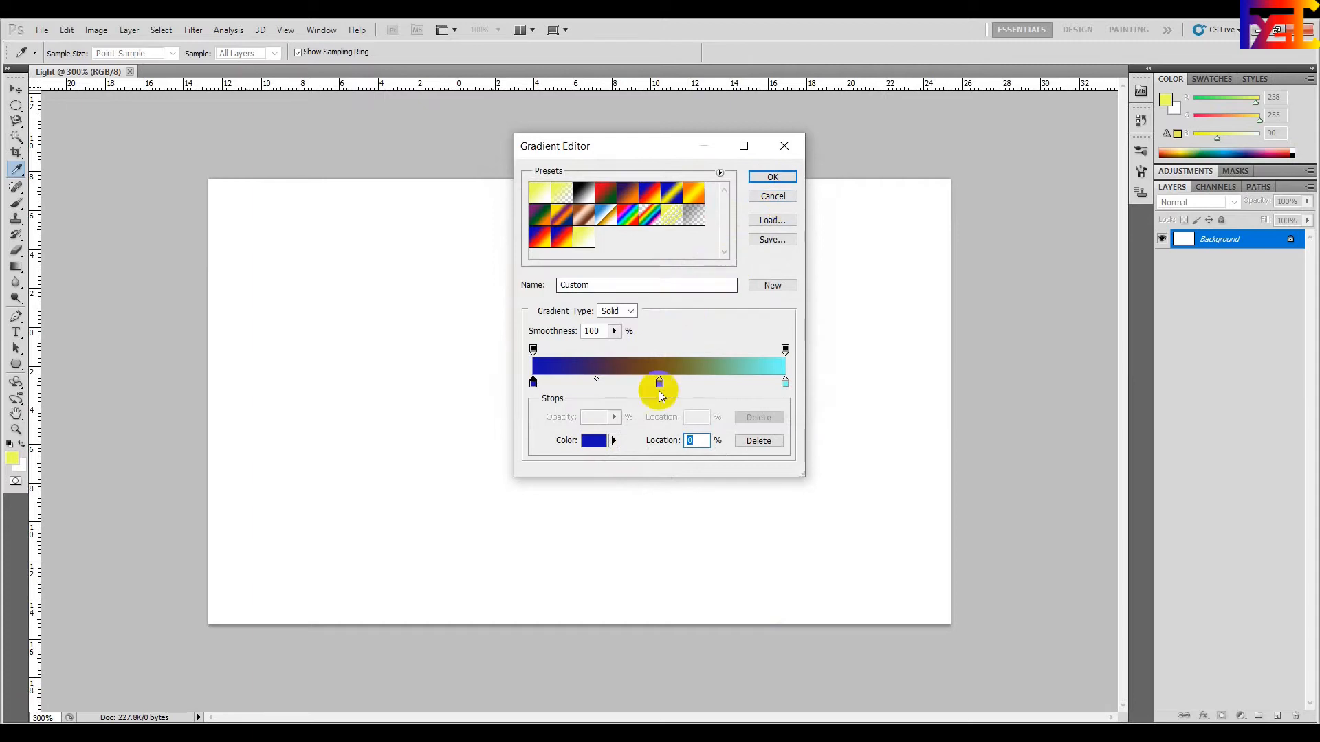
# Change the gradient's middle color stop to bright violet #652fdf.
pyautogui.click(659, 382)
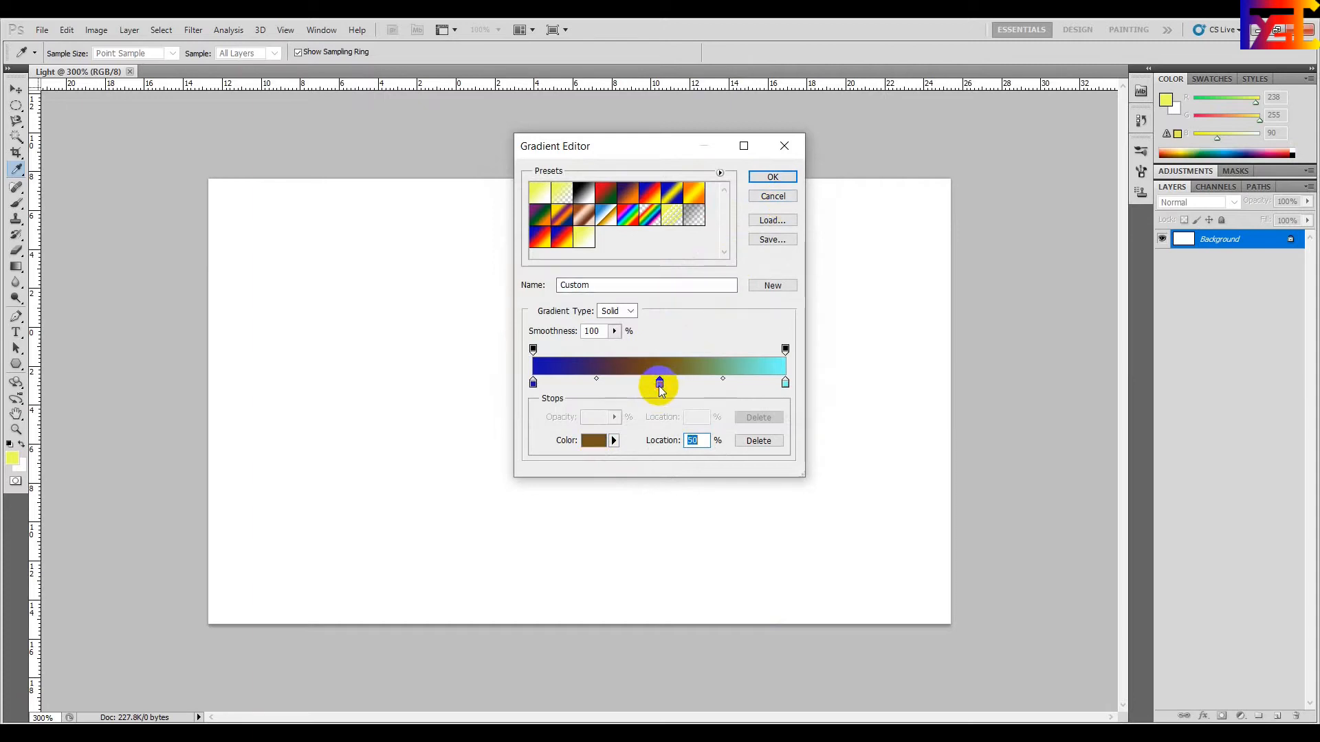
pyautogui.click(593, 441)
pyautogui.click(608, 246)
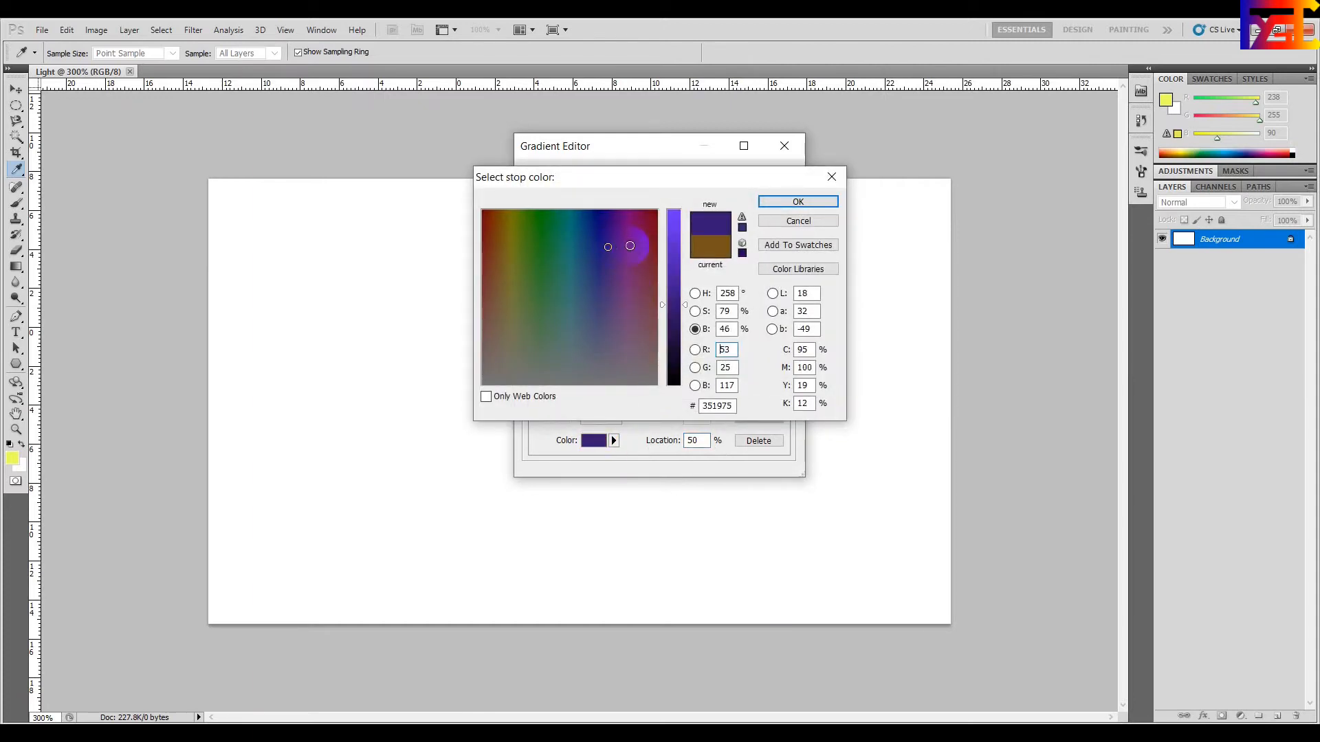
pyautogui.click(678, 235)
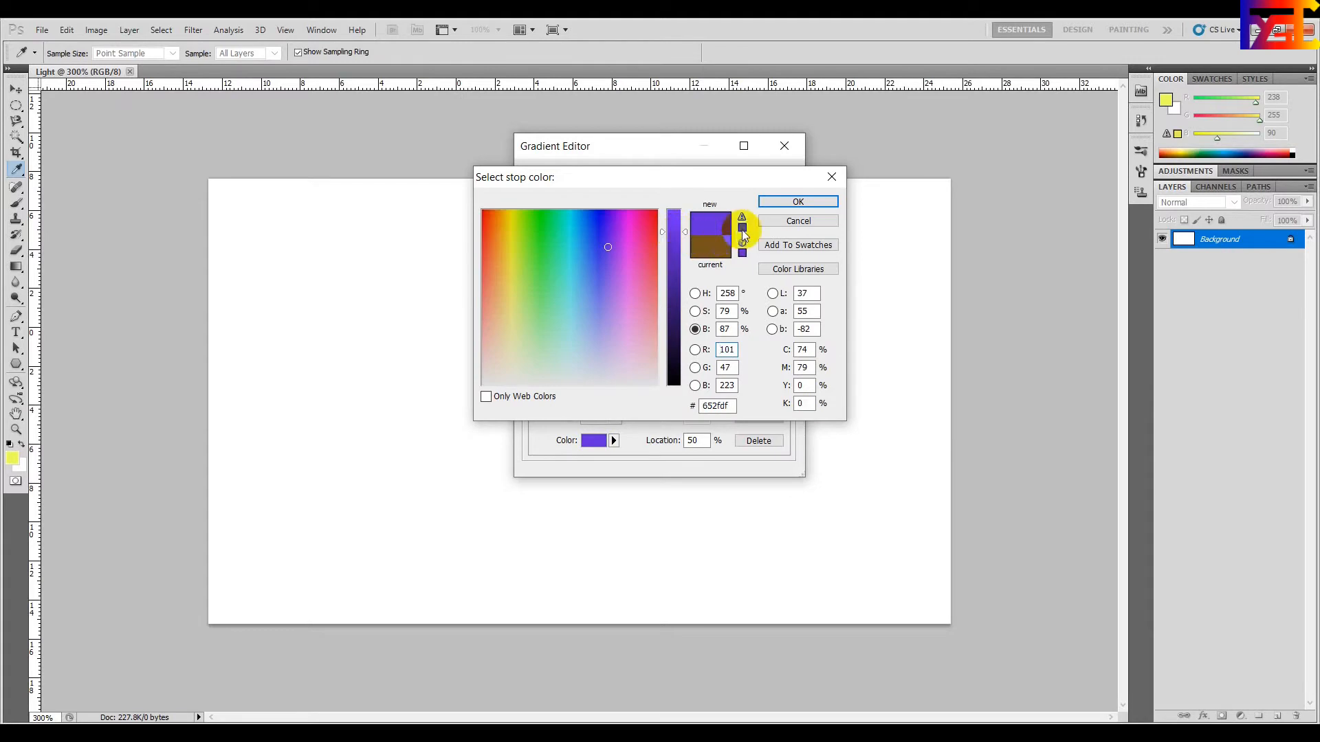
pyautogui.click(801, 201)
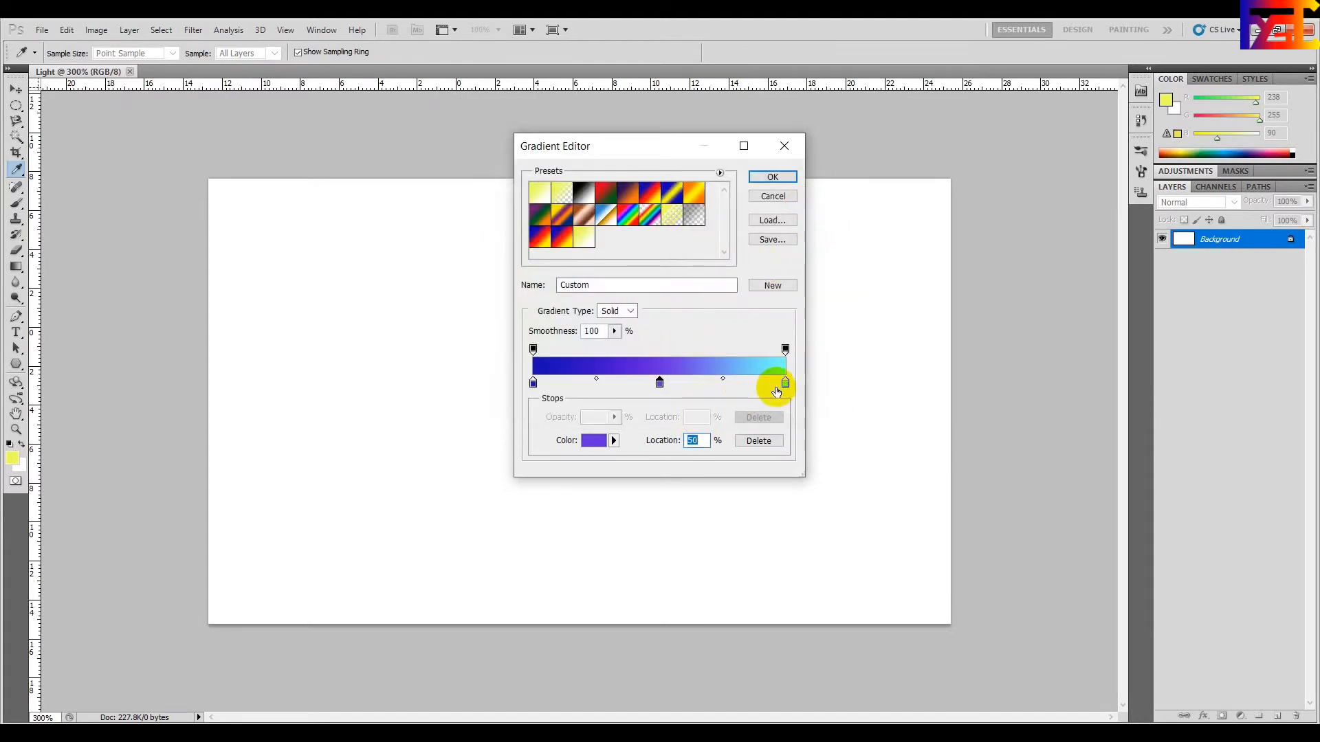
# Accept the edited gradient and fill the Background layer with it diagonally from the upper-left to the lower-right corner of the canvas.
pyautogui.click(773, 178)
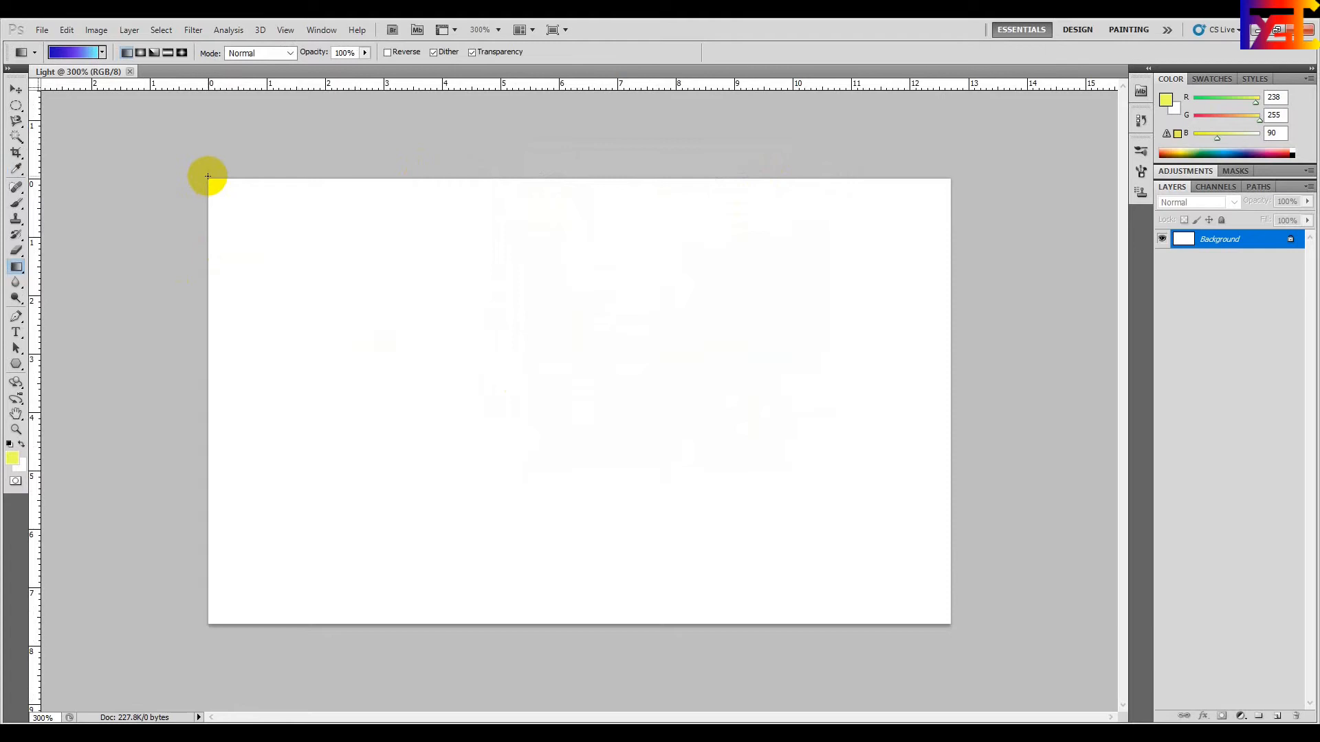
pyautogui.moveTo(208, 178); pyautogui.dragTo(952, 625)
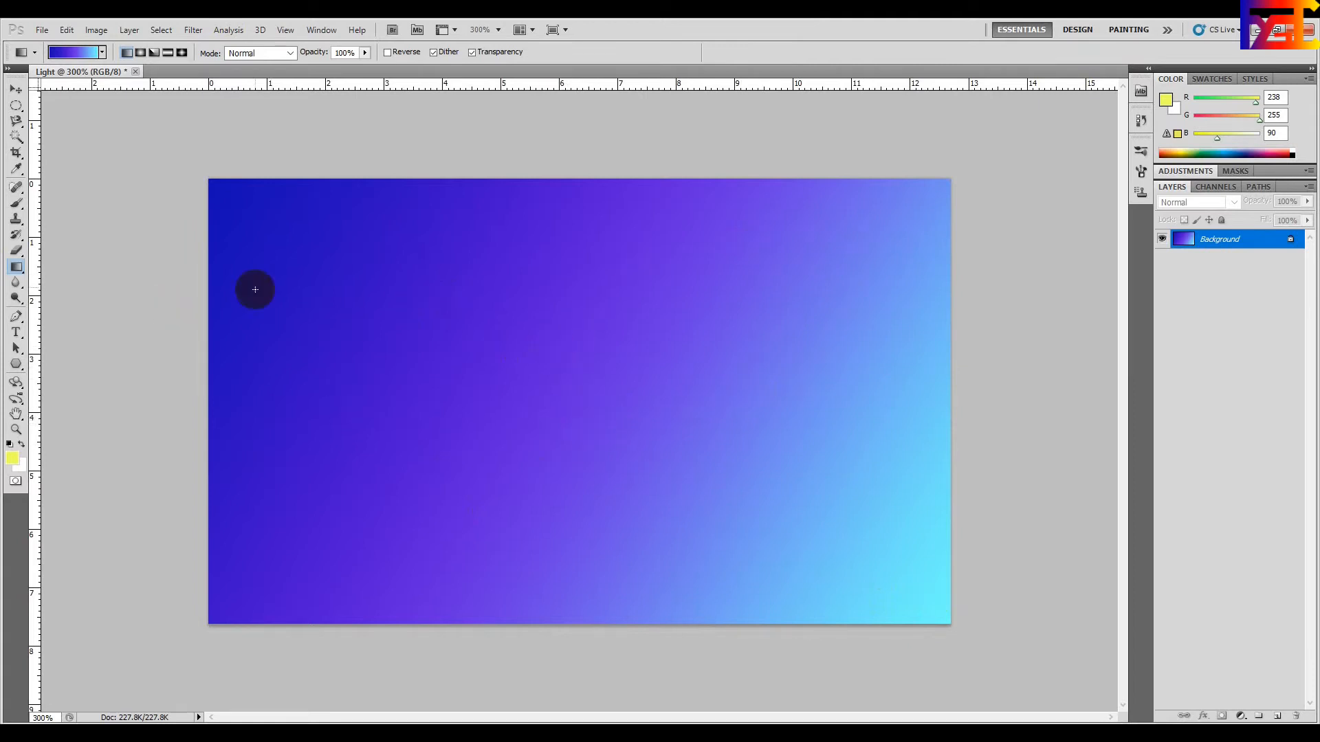
# Try shifting the gradient's color stops, returning the middle stop to 50% and the starting stop to 0%.
pyautogui.click(81, 52)
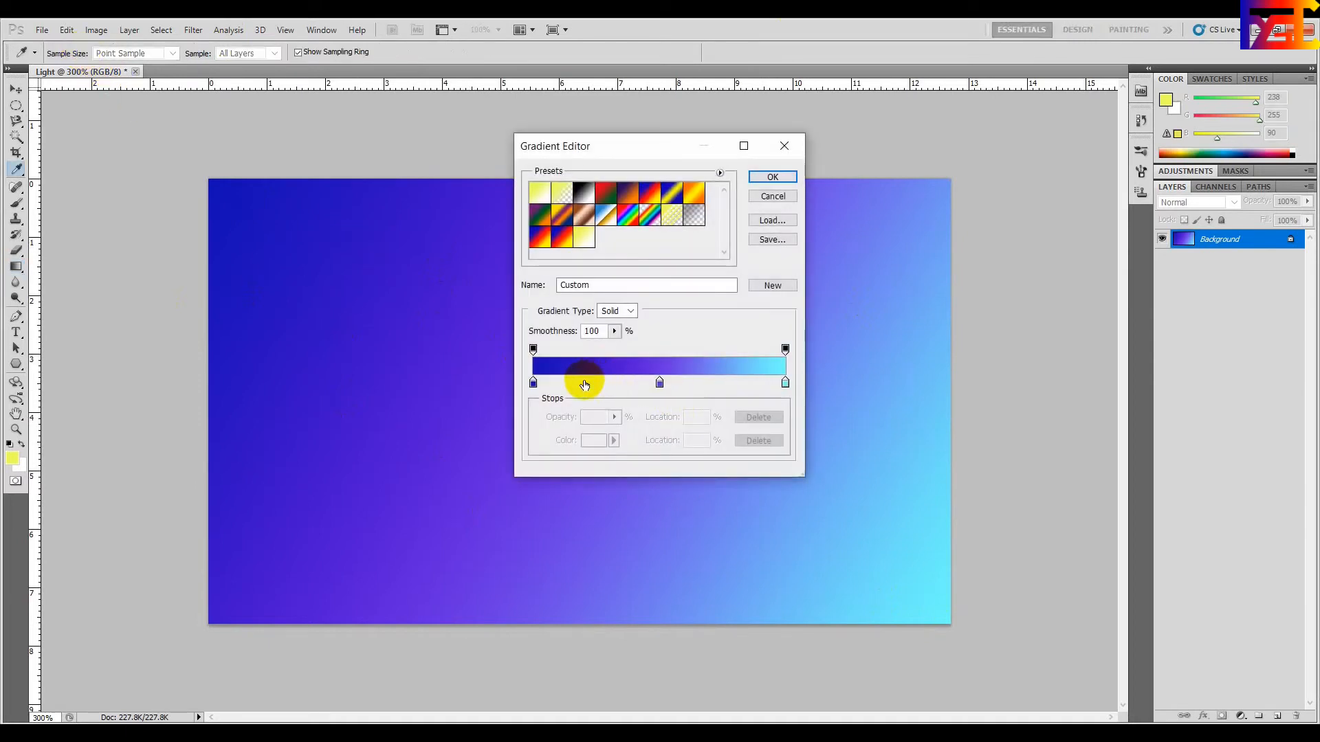
pyautogui.click(534, 384)
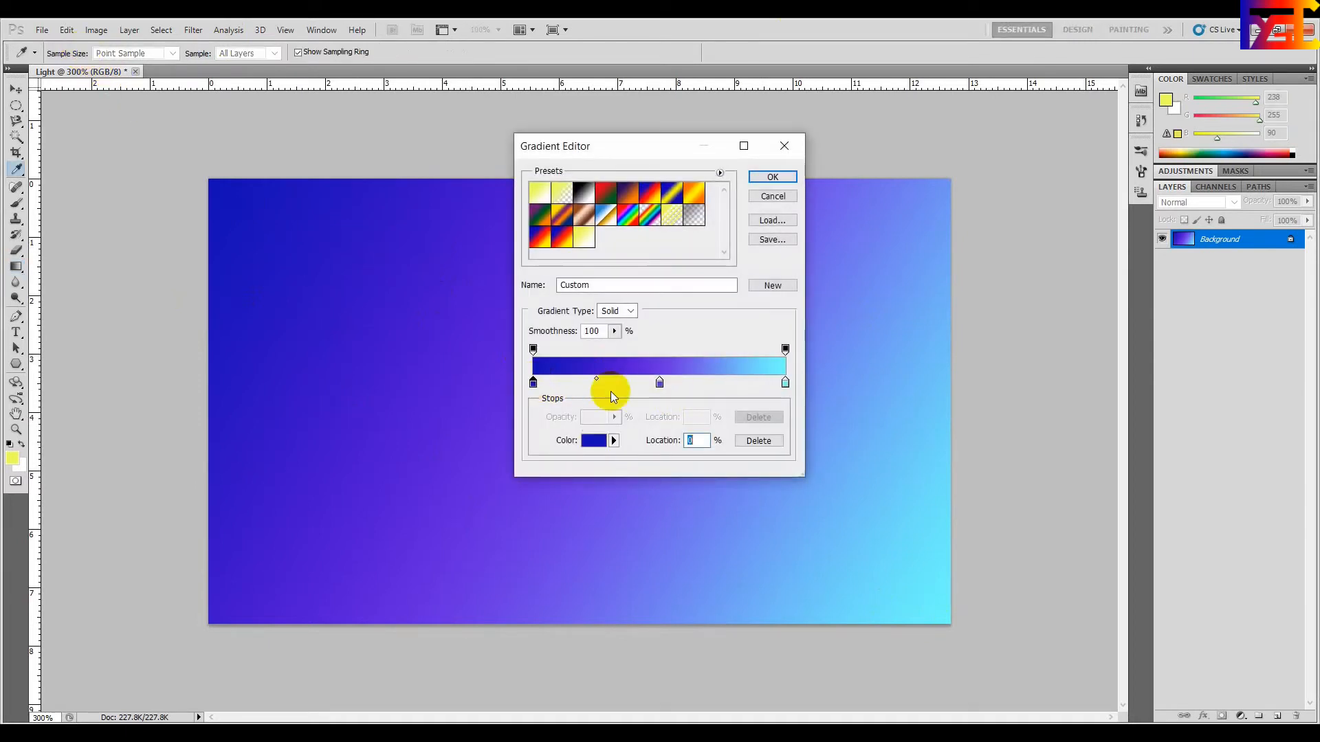
pyautogui.moveTo(658, 389); pyautogui.dragTo(645, 381)
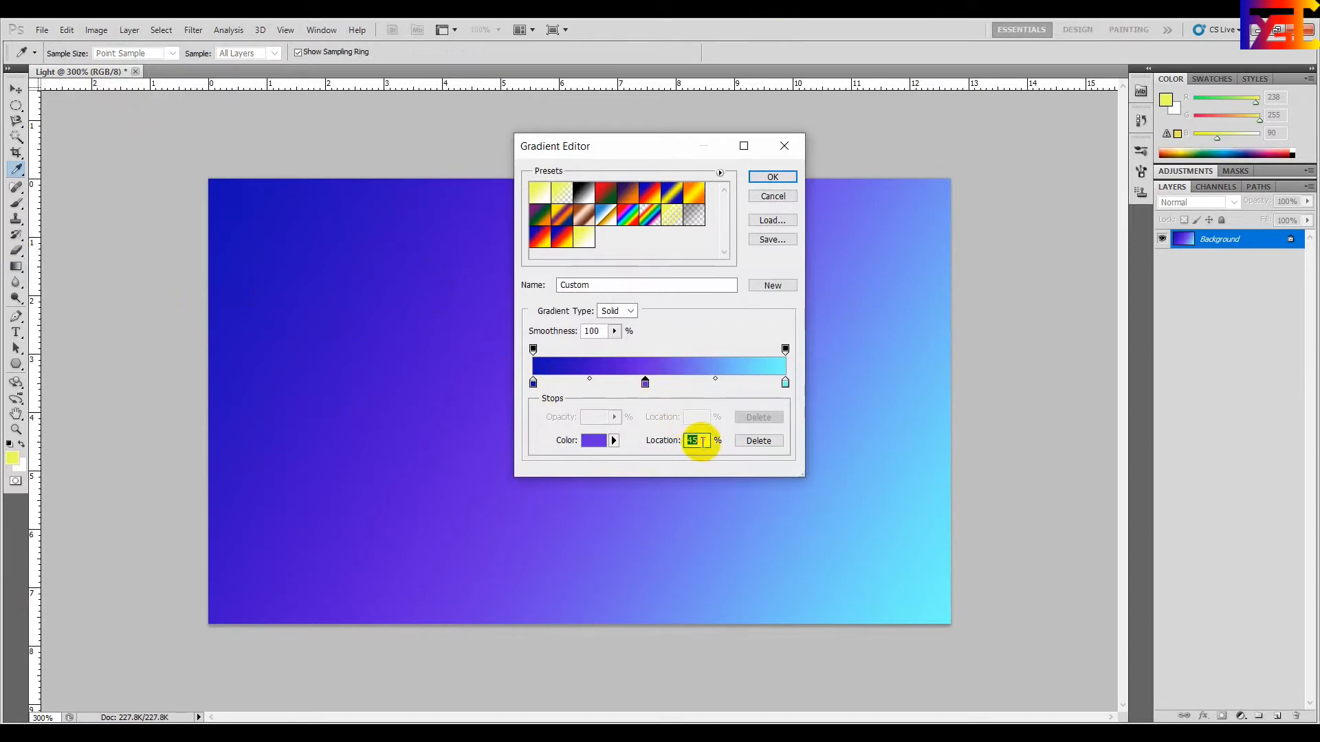
pyautogui.write('50')
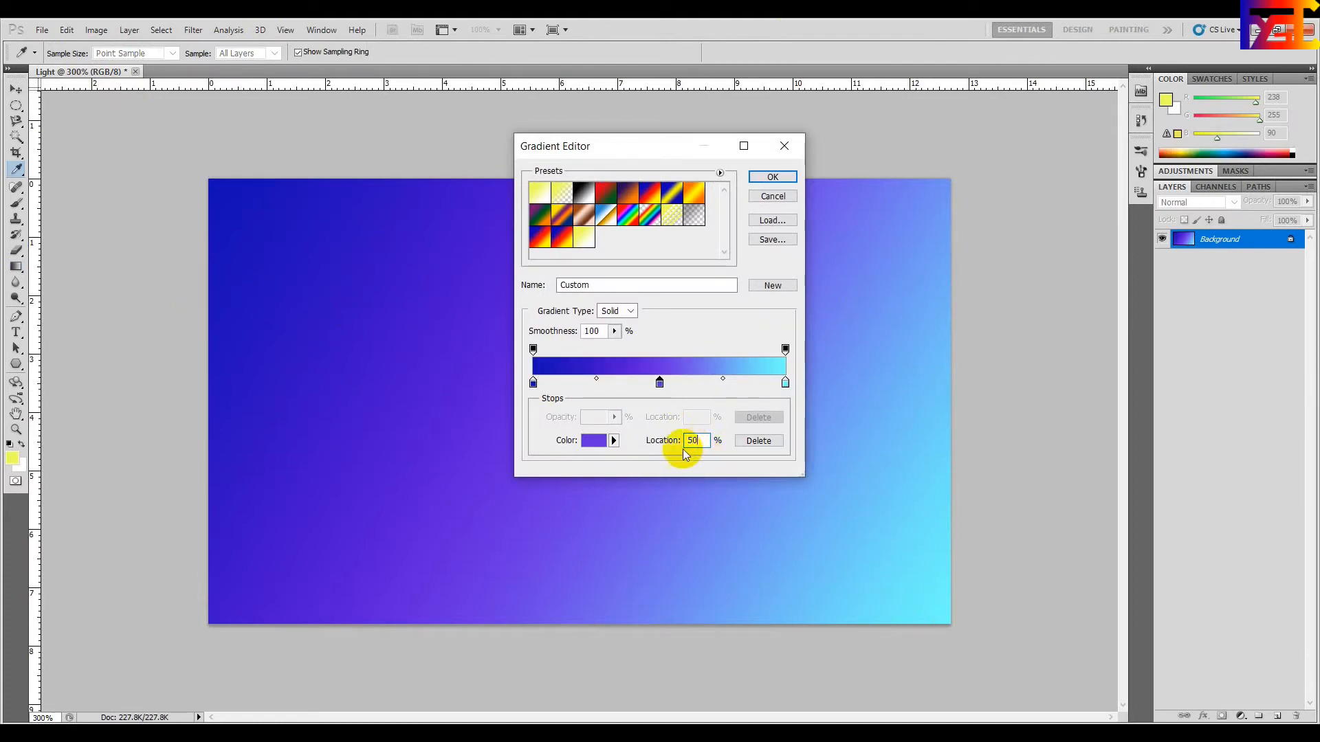
pyautogui.click(534, 382)
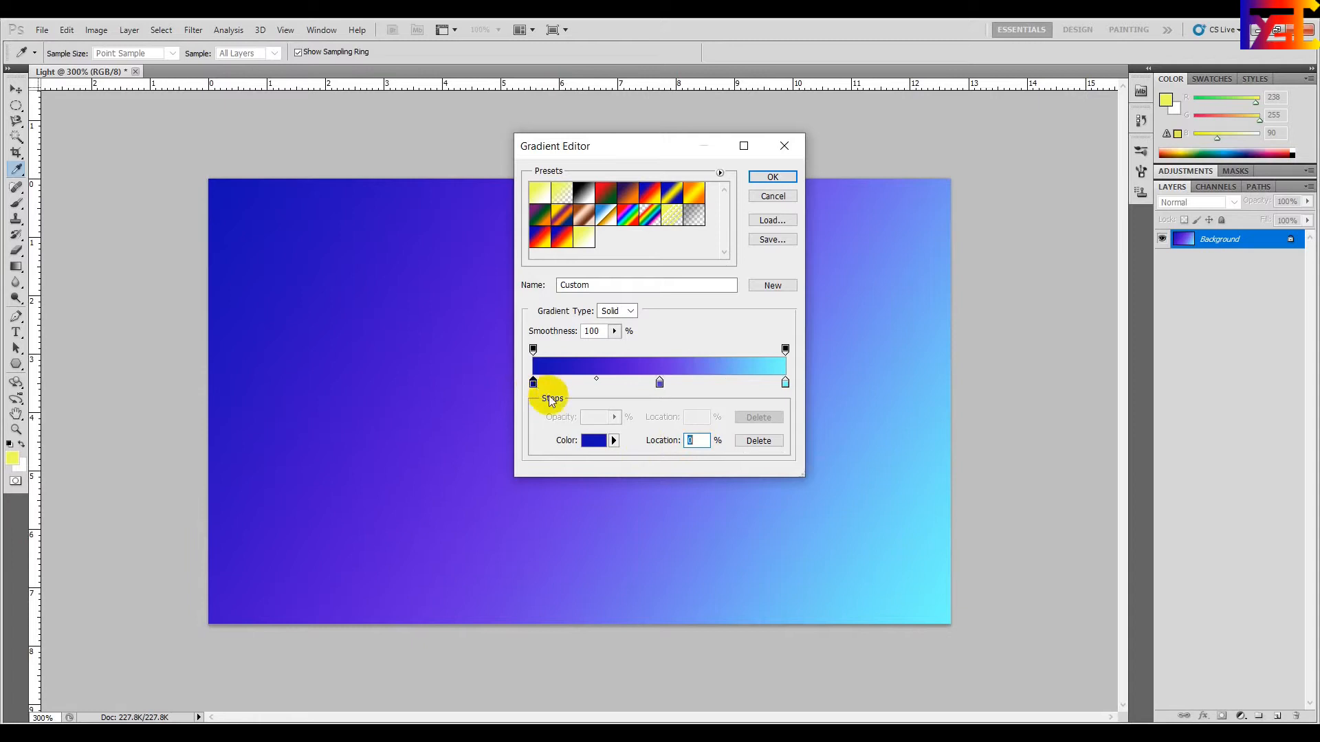
pyautogui.write('50')
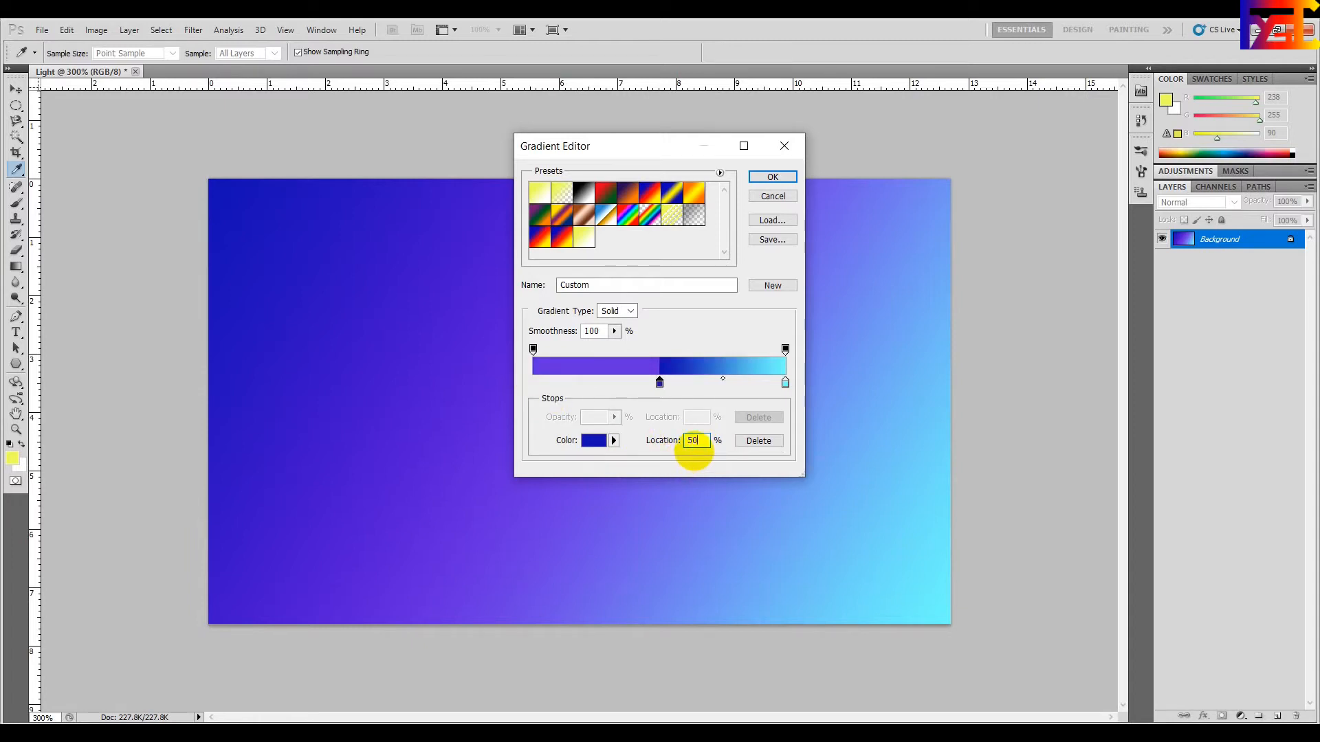
pyautogui.press('BackSpace')
pyautogui.press('BackSpace')
pyautogui.write('0')
pyautogui.click(785, 383)
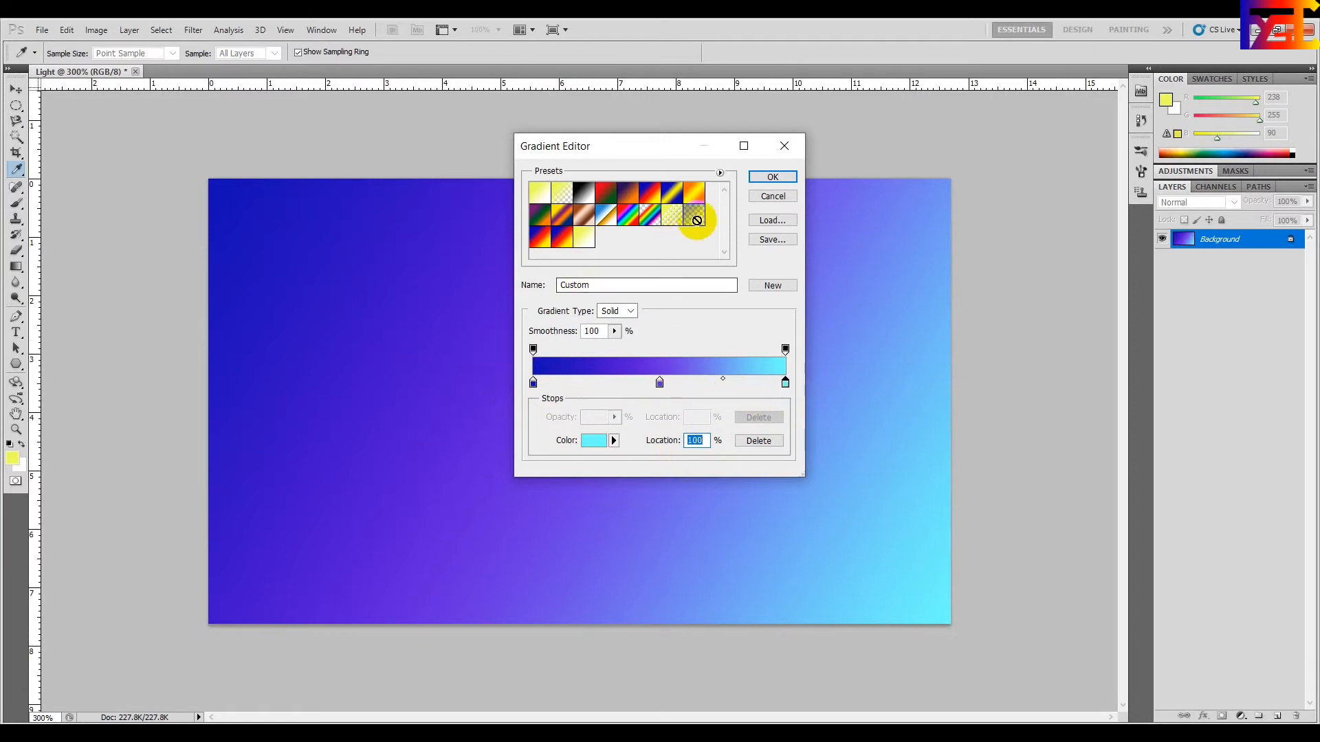
pyautogui.click(766, 177)
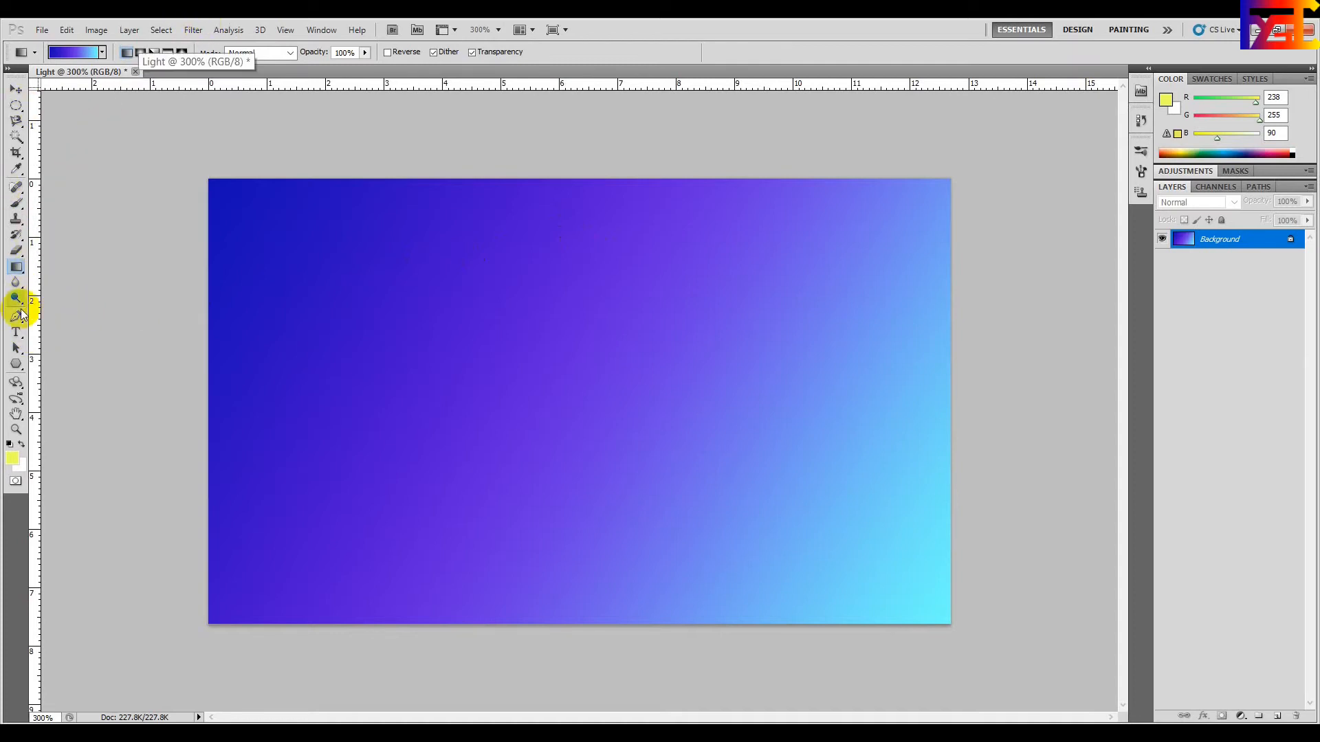
# Add the text LIGHT in Times New Roman Regular at 100 pt and center it horizontally on the canvas.
pyautogui.click(17, 332)
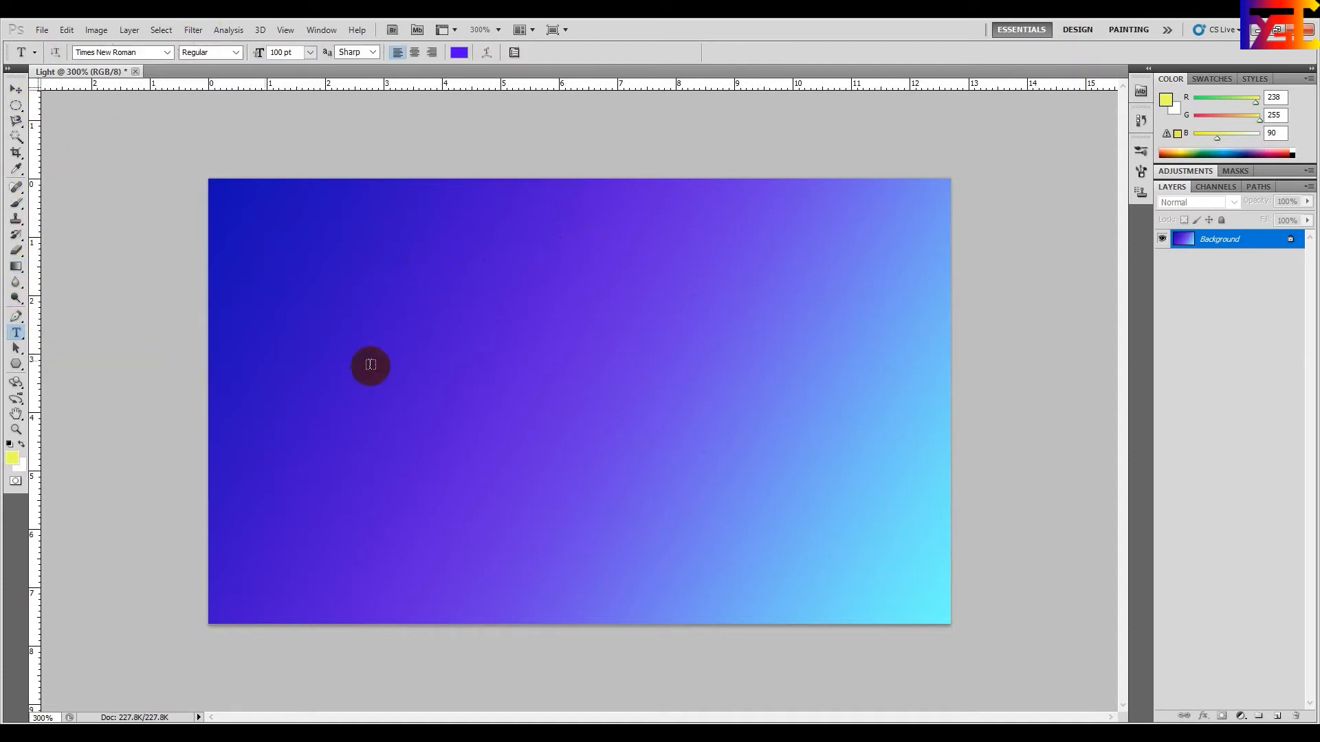
pyautogui.click(381, 381)
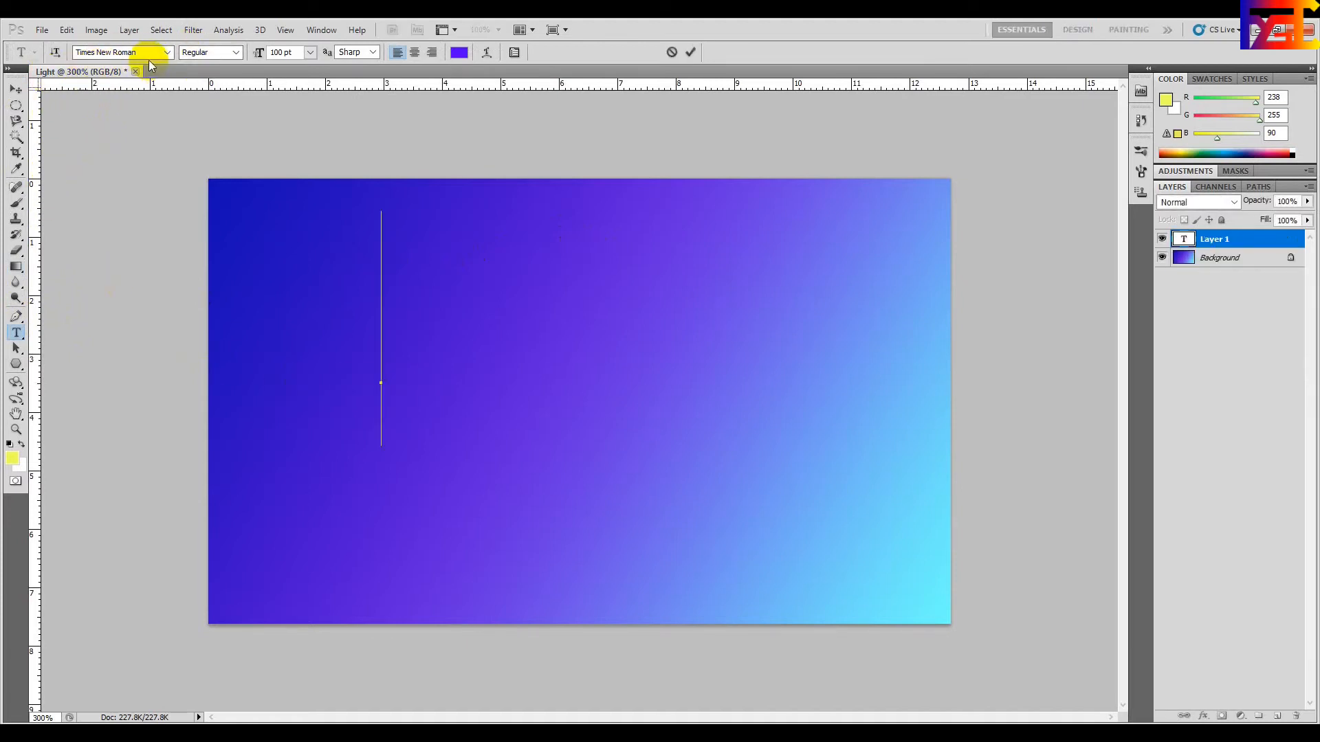
pyautogui.click(167, 52)
pyautogui.click(167, 52)
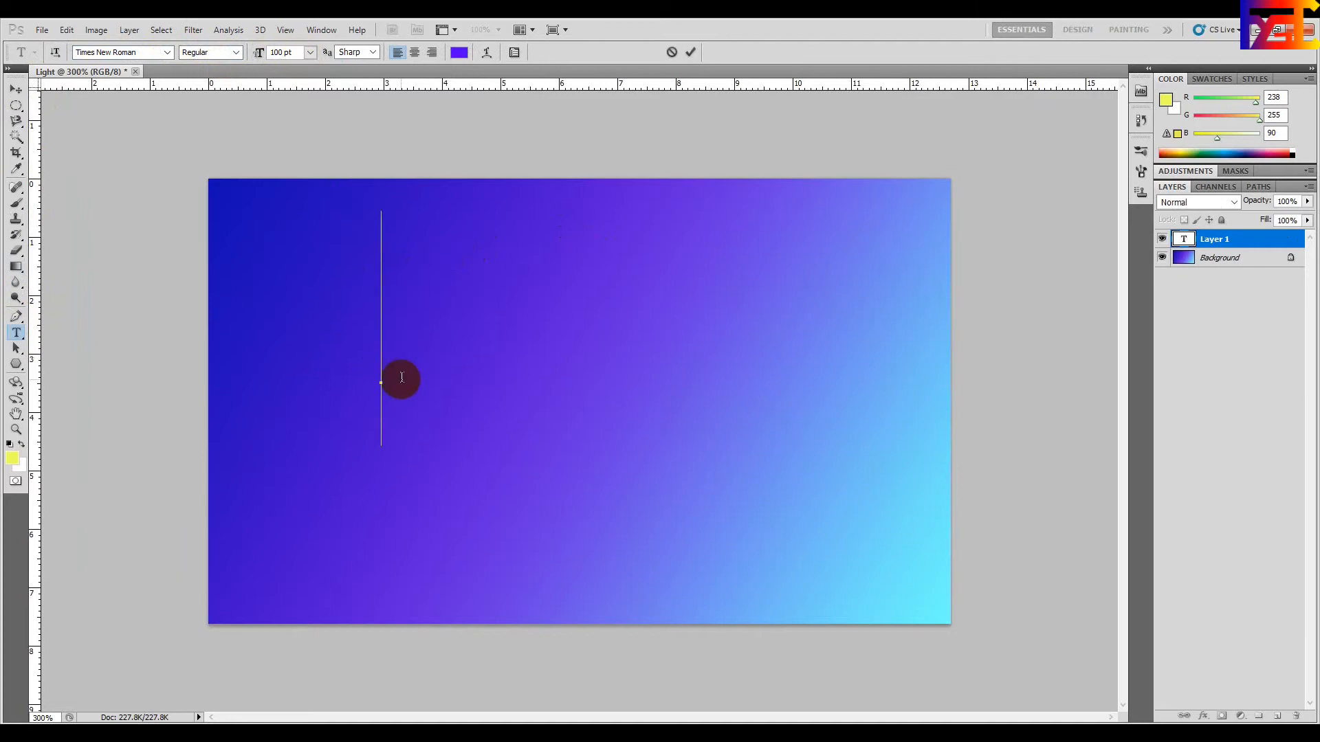
pyautogui.write('LI')
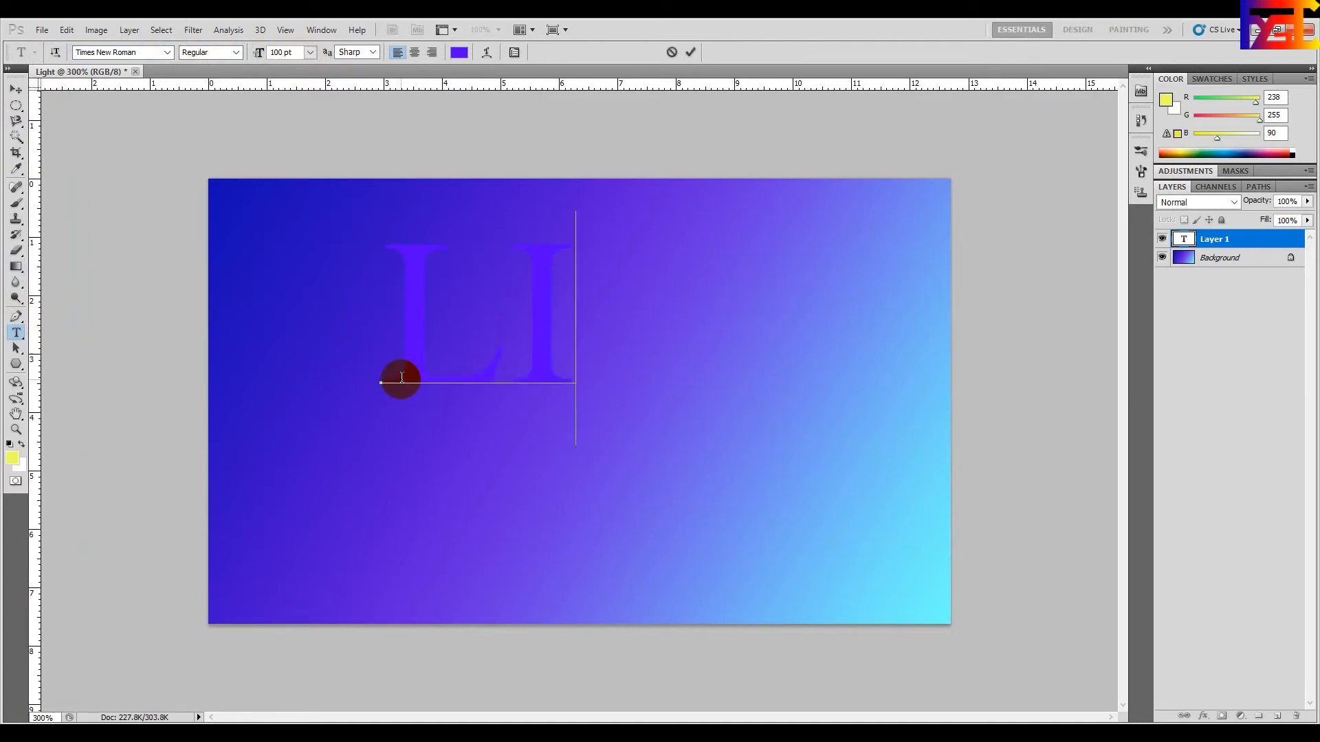
pyautogui.write('GHT')
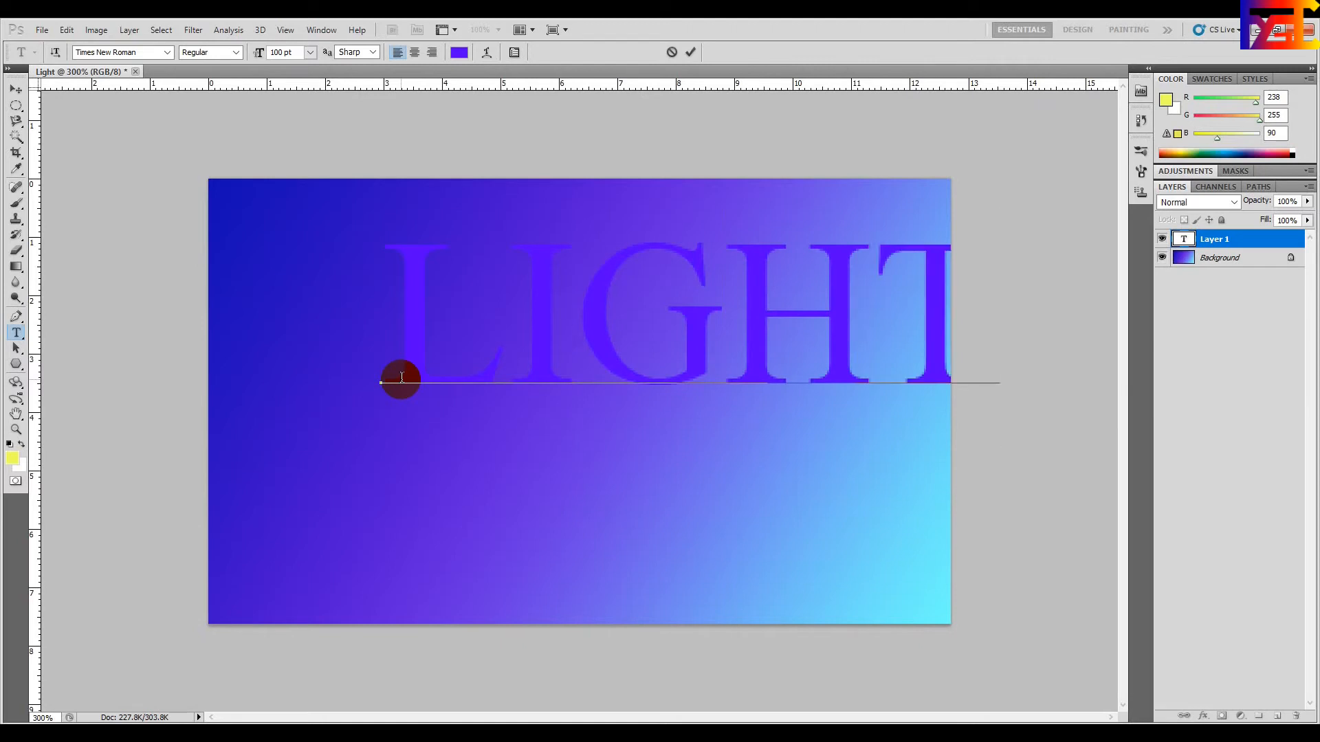
pyautogui.moveTo(480, 517); pyautogui.dragTo(369, 561)
# Recolor the whole LIGHT text to pink #fd5fff and commit the text edit.
pyautogui.moveTo(839, 374); pyautogui.dragTo(266, 383)
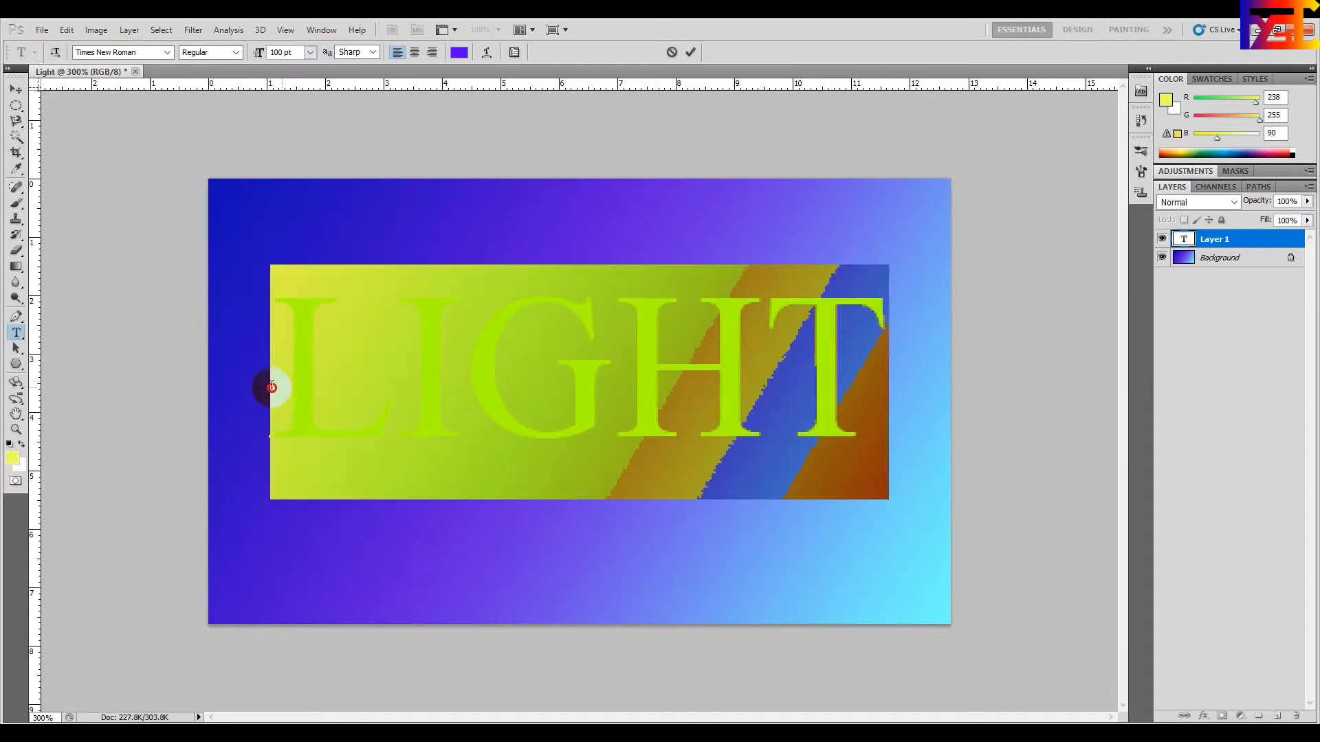
pyautogui.click(14, 457)
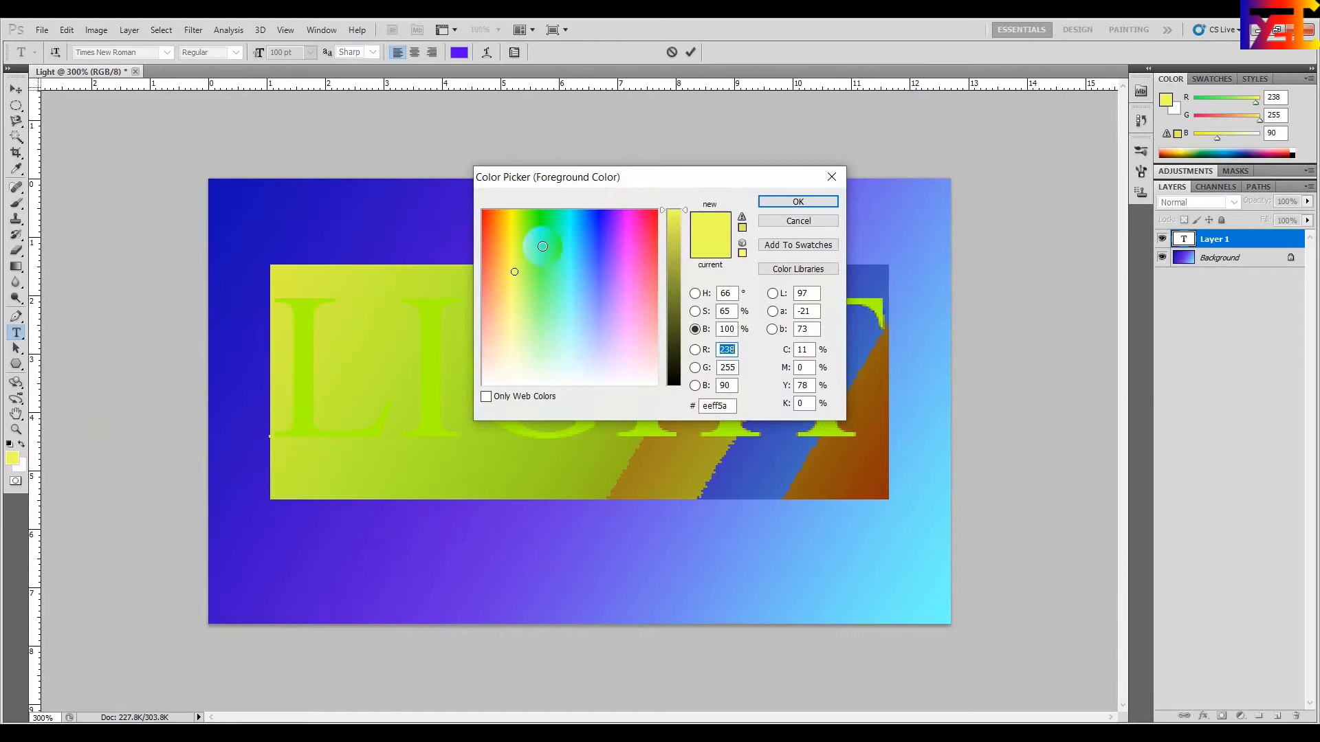
pyautogui.click(627, 275)
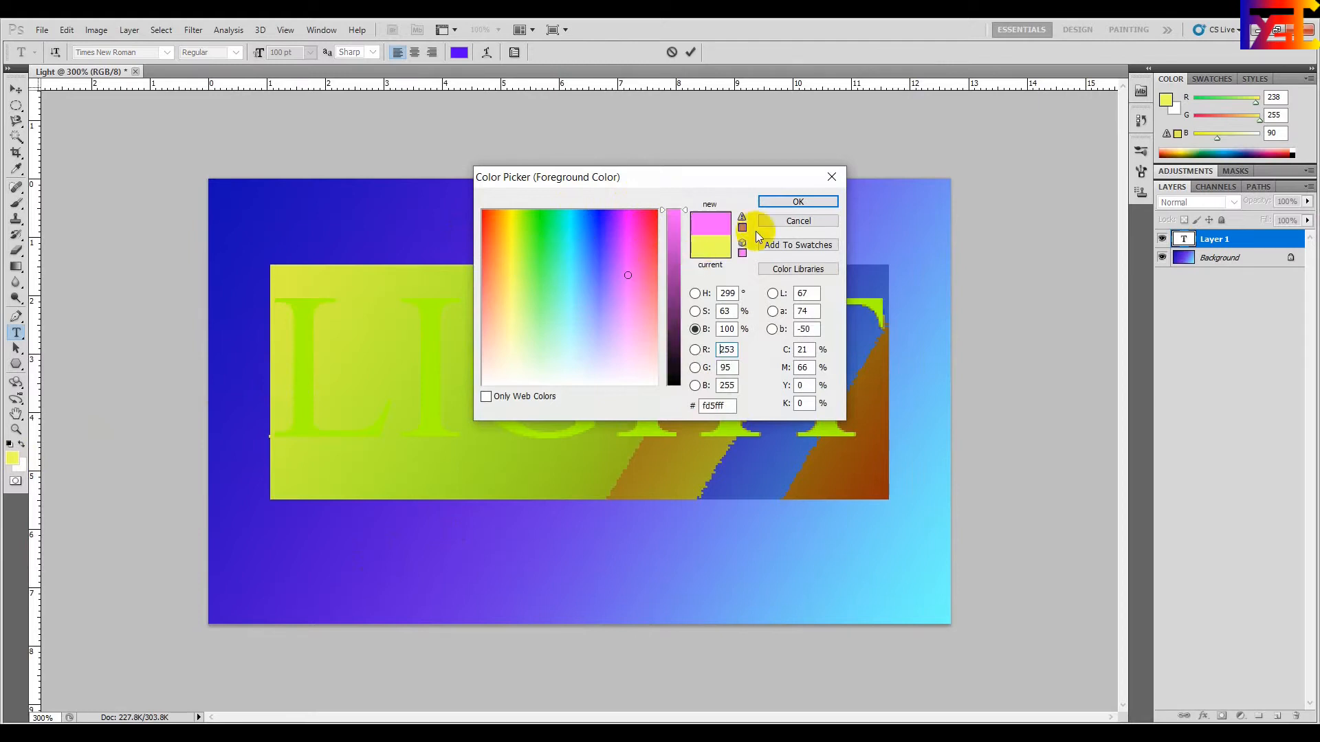
pyautogui.click(795, 202)
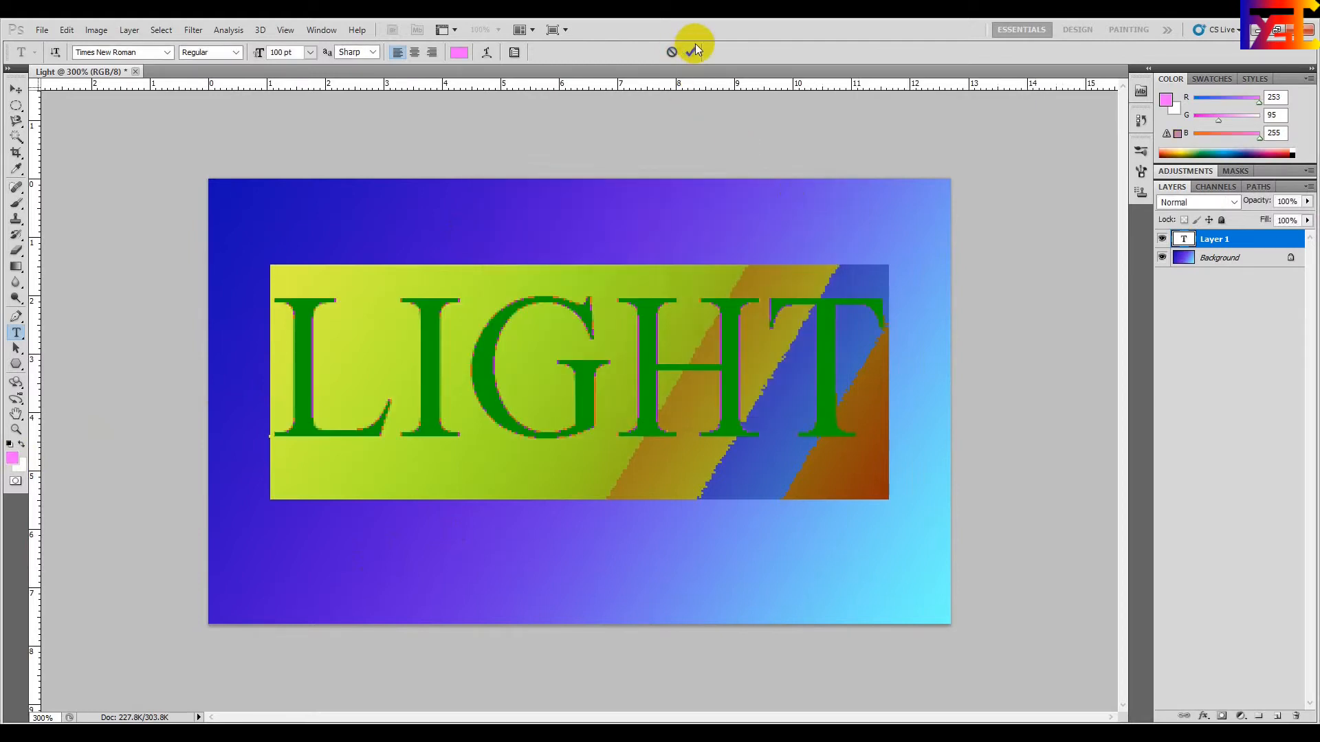
pyautogui.click(692, 51)
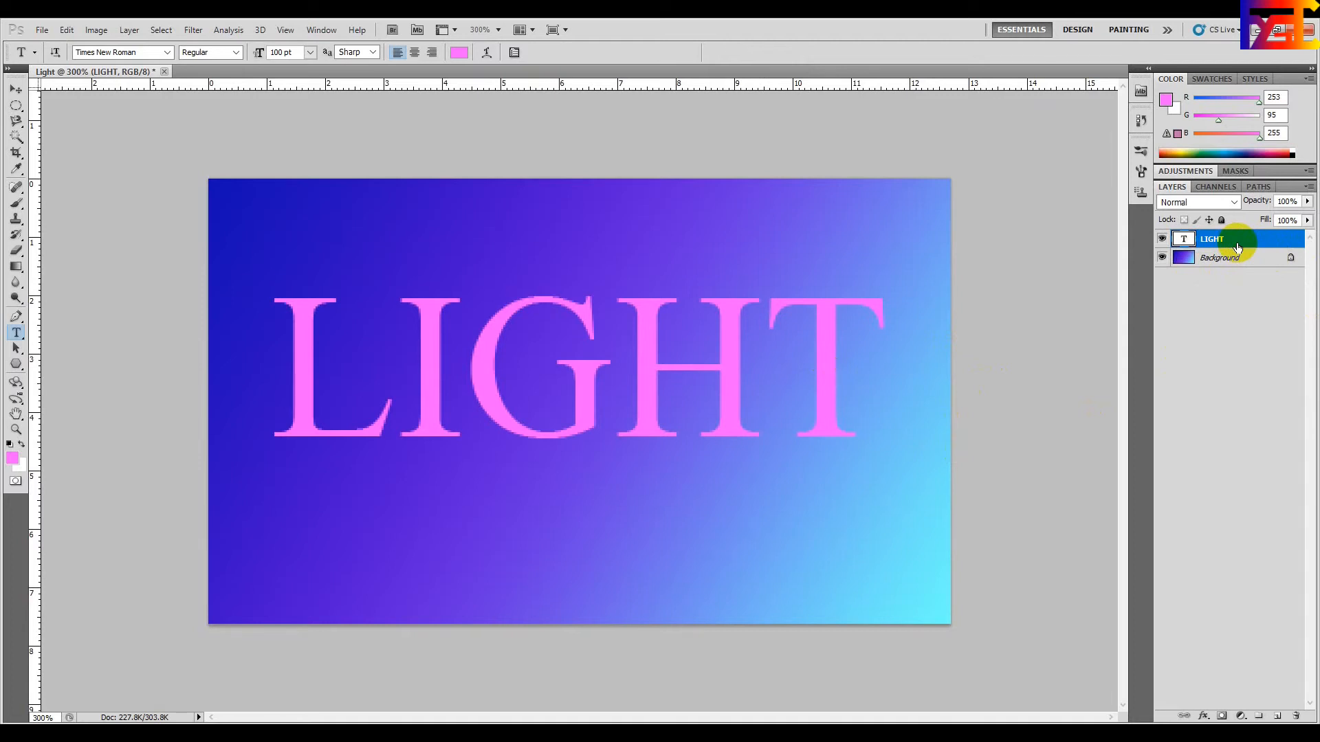
# Duplicate the LIGHT text layer and hide the original beneath the copy.
pyautogui.hotkey('ctrl', 'j')
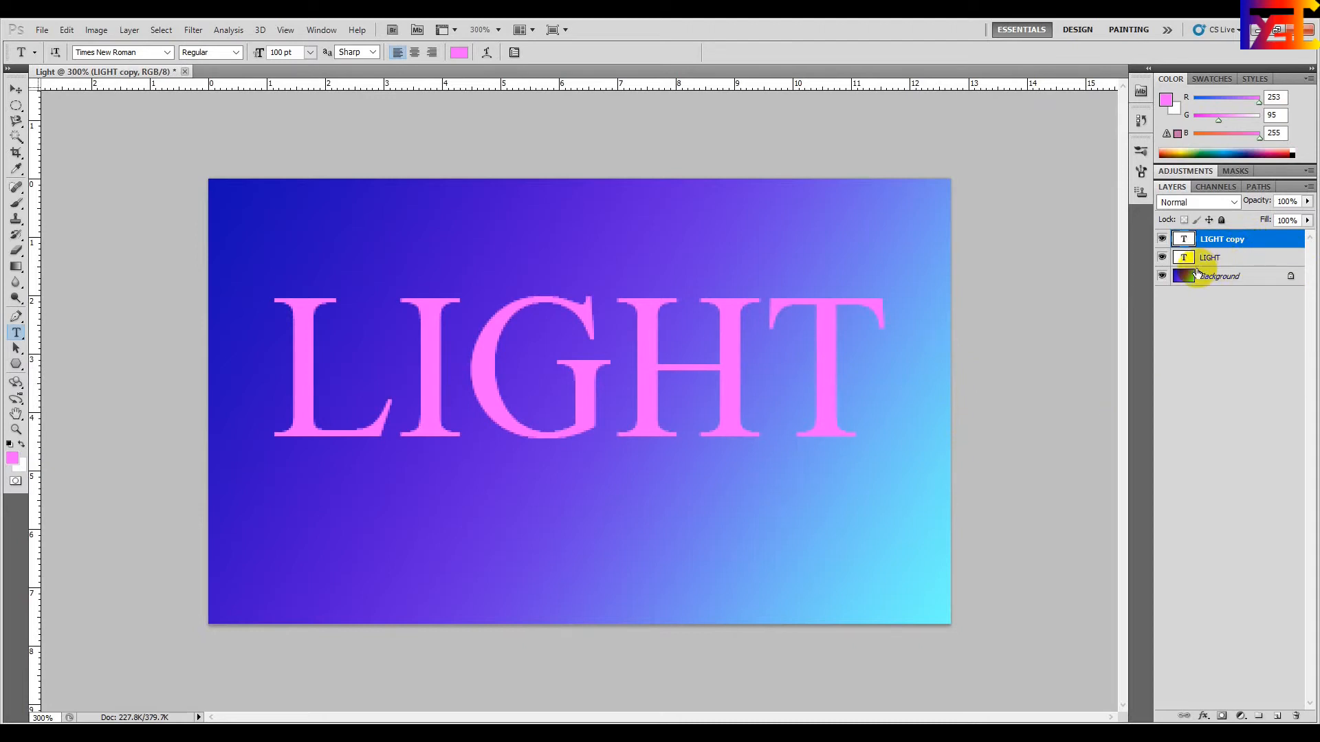
pyautogui.click(1211, 265)
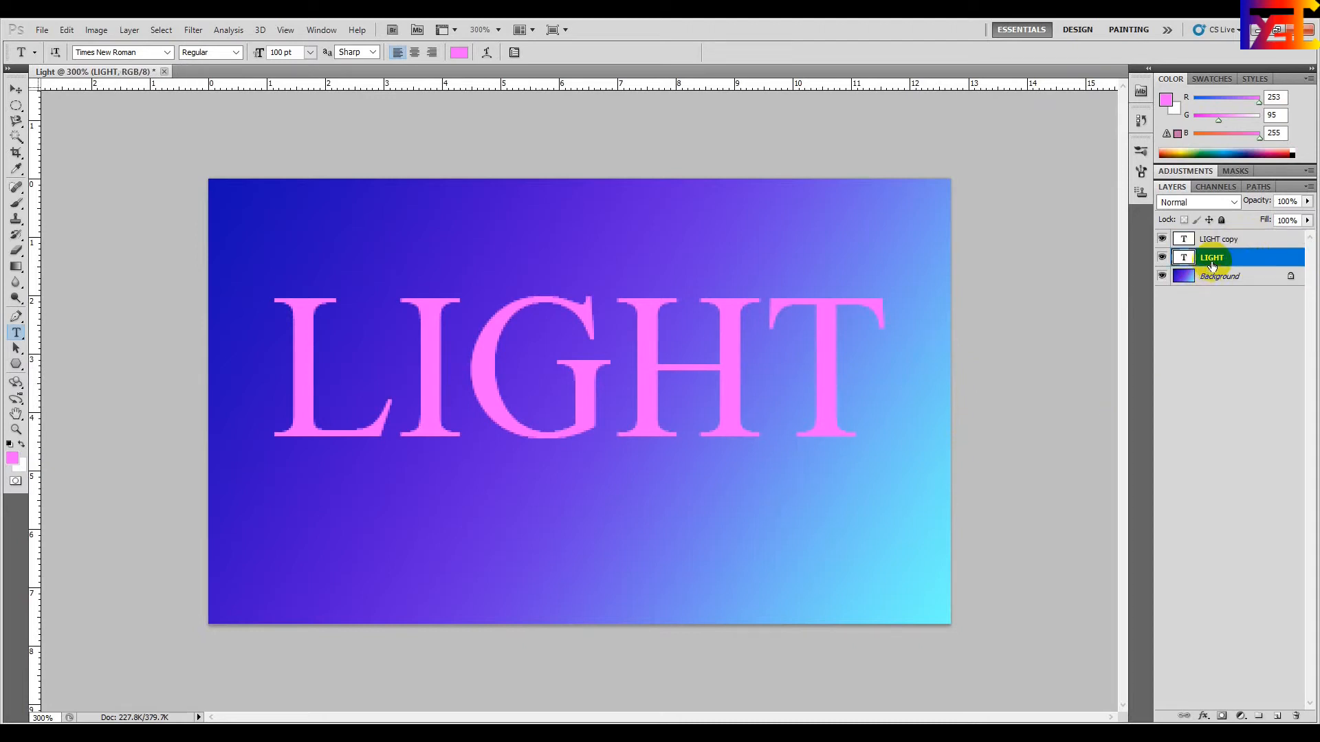
pyautogui.click(1161, 258)
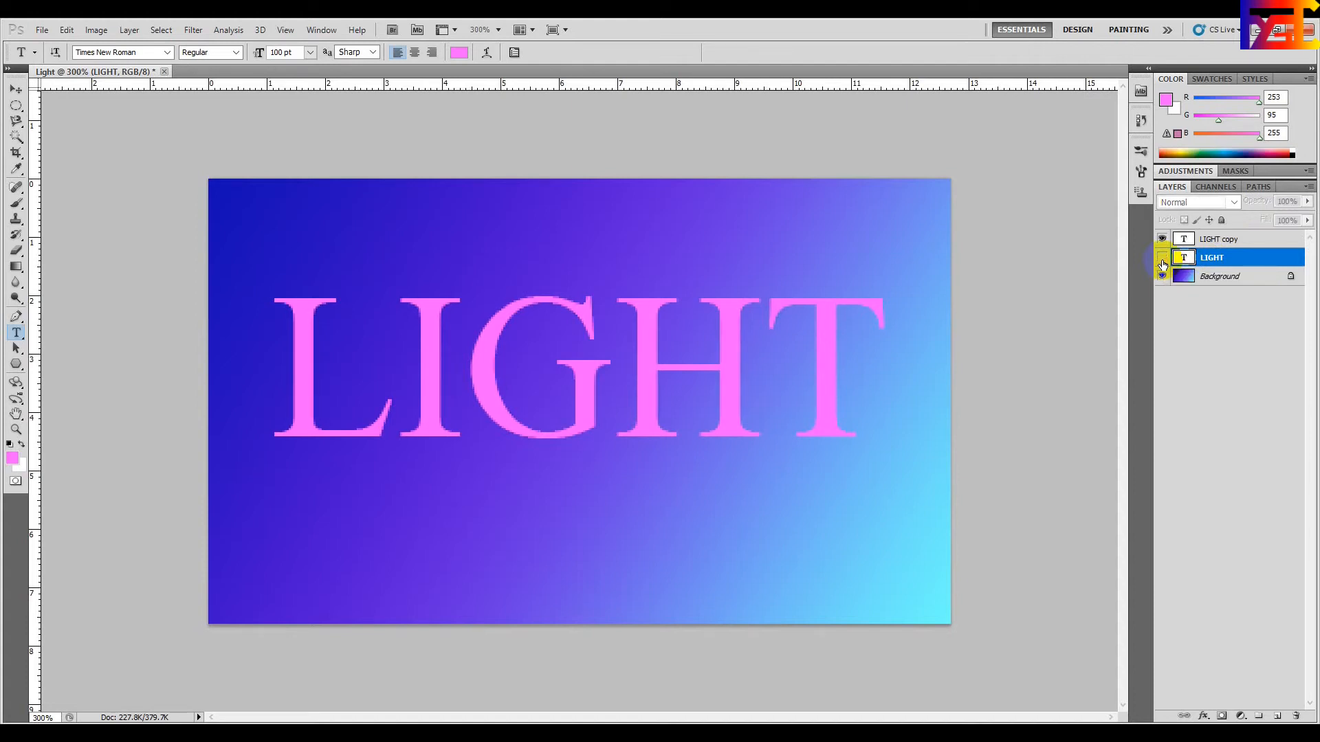
# Rasterize the type of the LIGHT copy layer.
pyautogui.click(1221, 242)
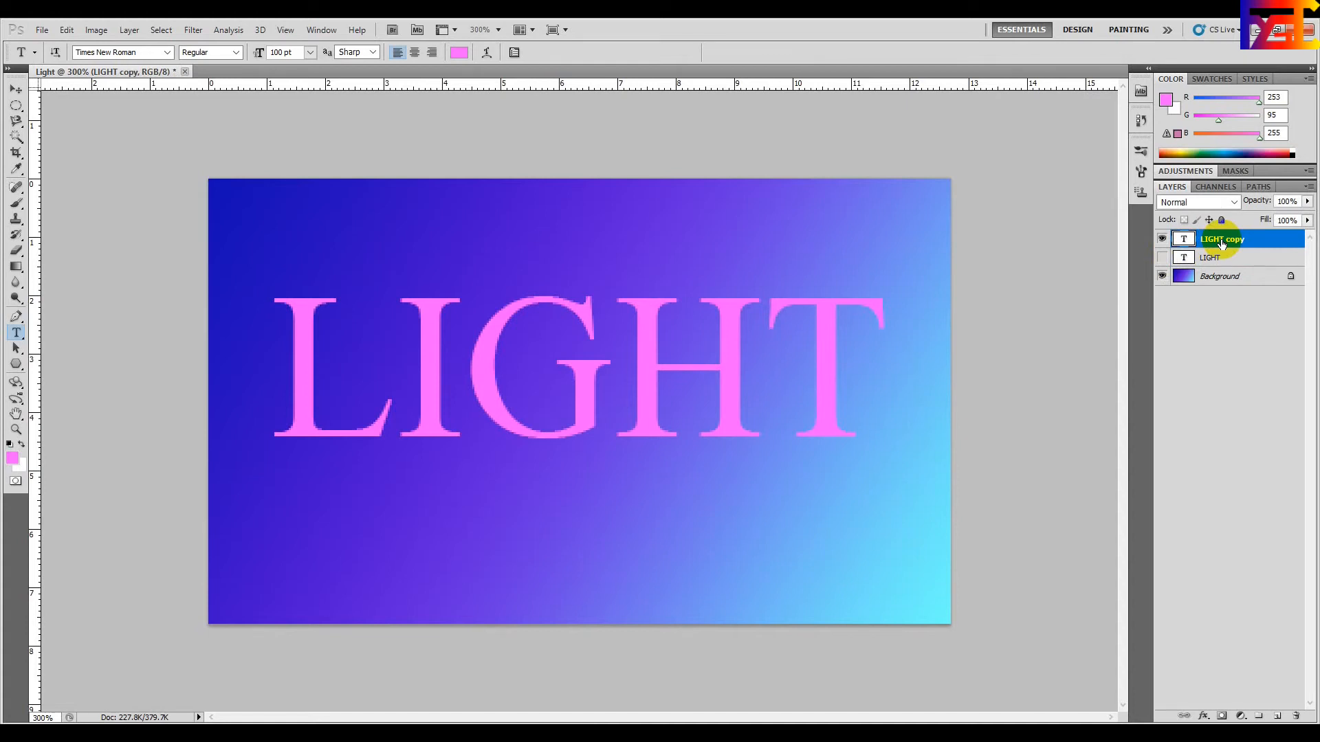
pyautogui.rightClick(1221, 244)
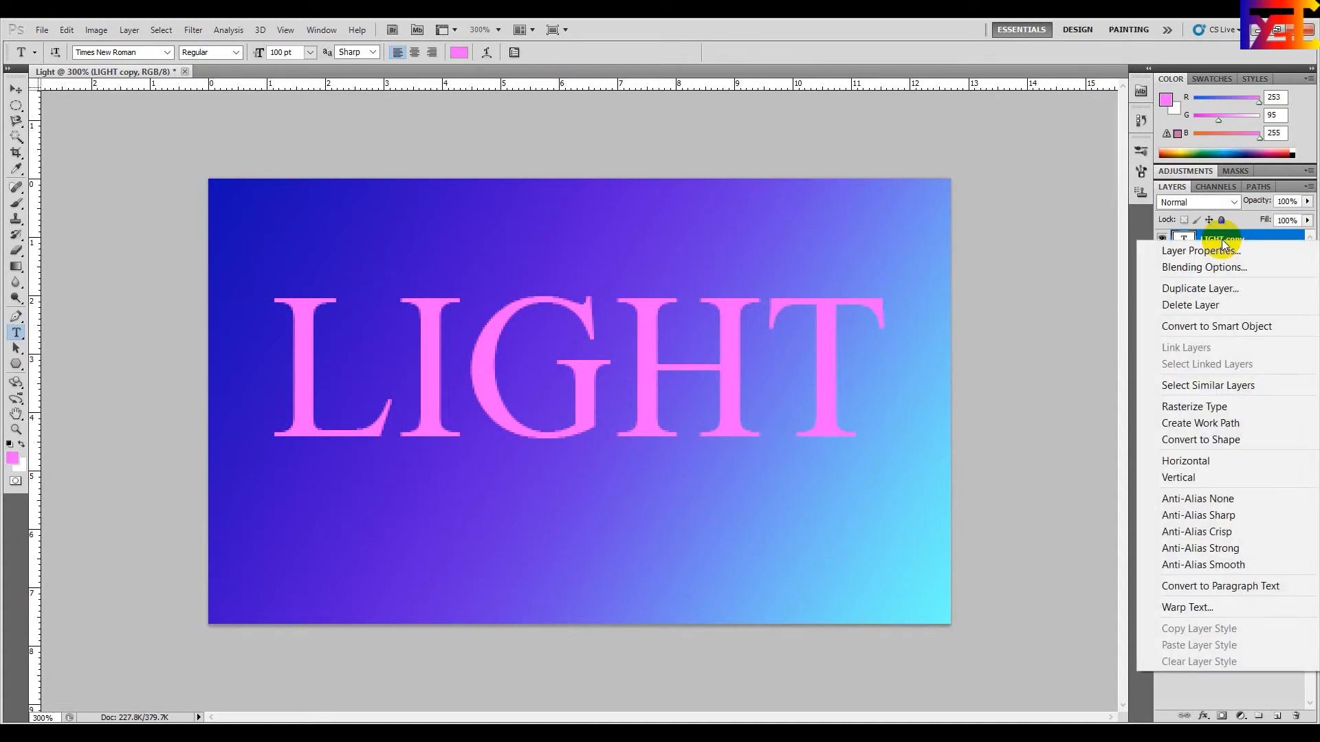
pyautogui.click(1232, 407)
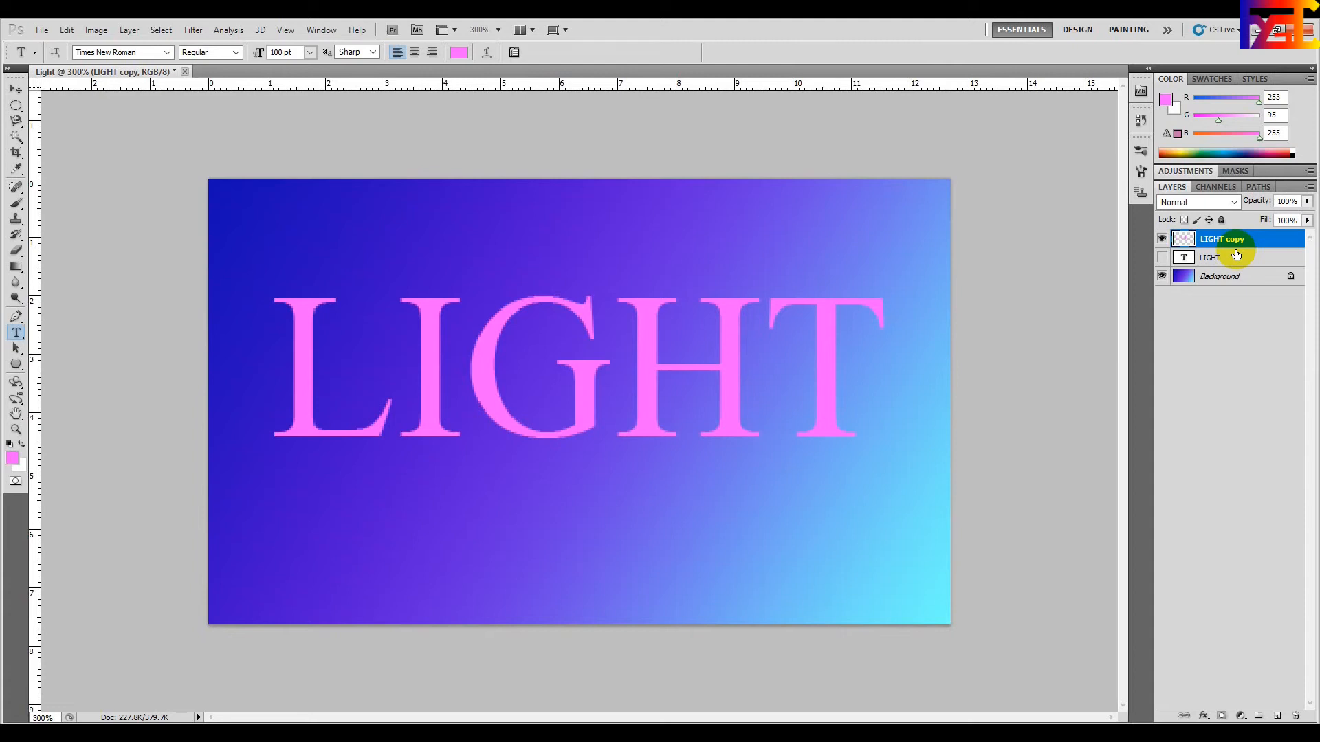
# Select all five letters on the LIGHT copy layer with the Magic Wand in add-to-selection mode and delete their fill.
pyautogui.click(16, 141)
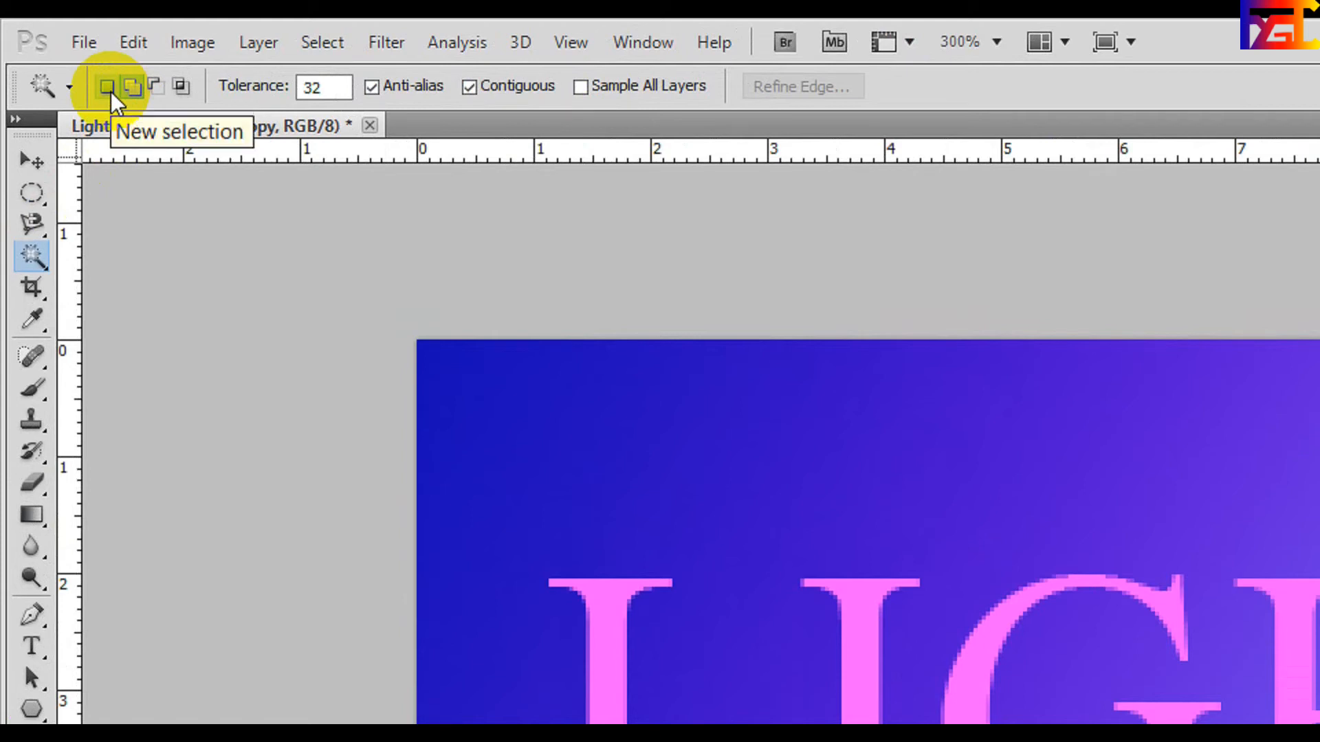
pyautogui.click(131, 87)
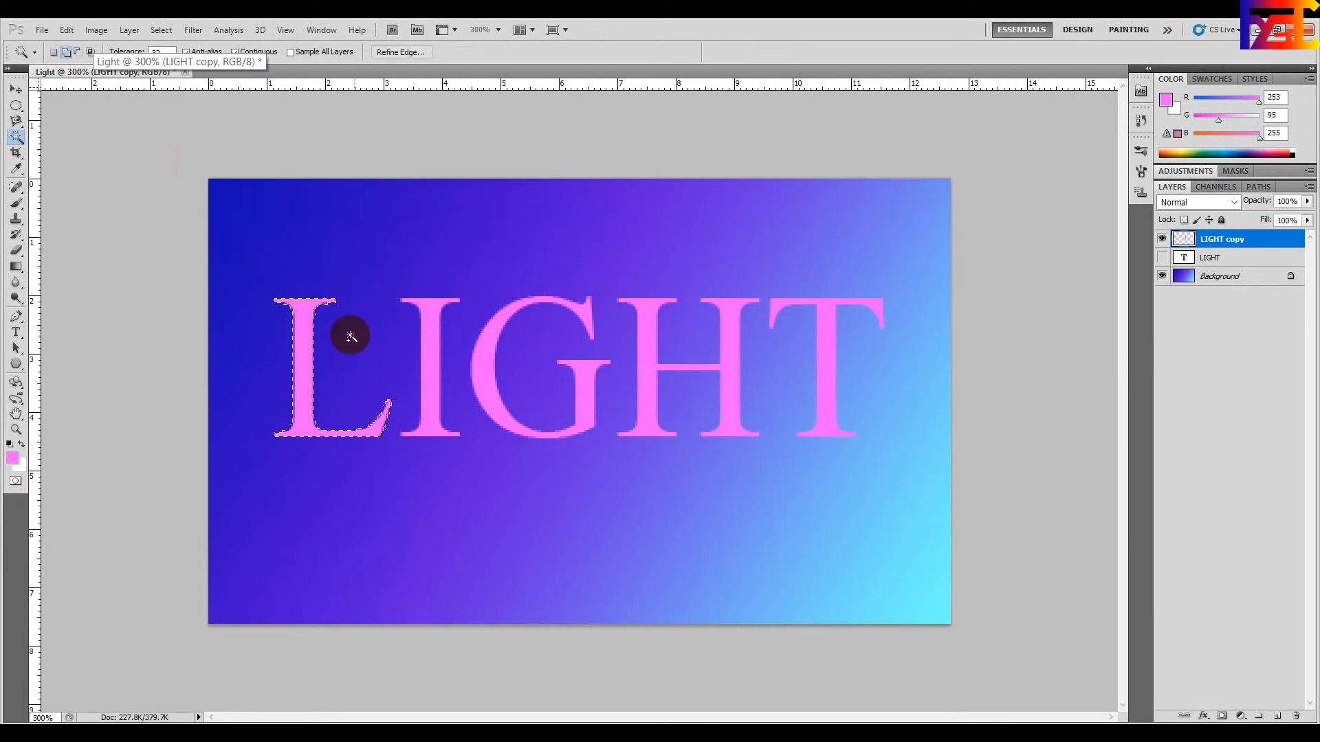
pyautogui.click(423, 344)
pyautogui.click(599, 351)
pyautogui.click(646, 349)
pyautogui.click(825, 336)
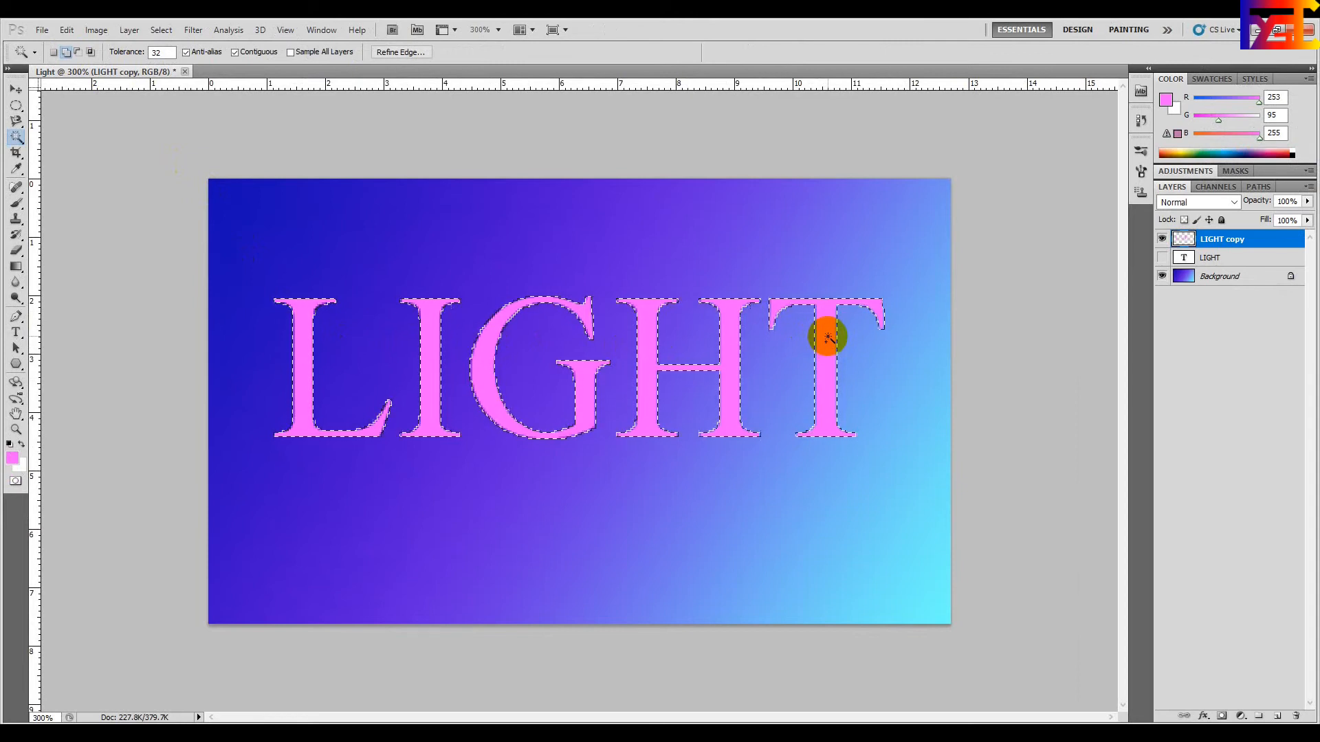
pyautogui.press('Delete')
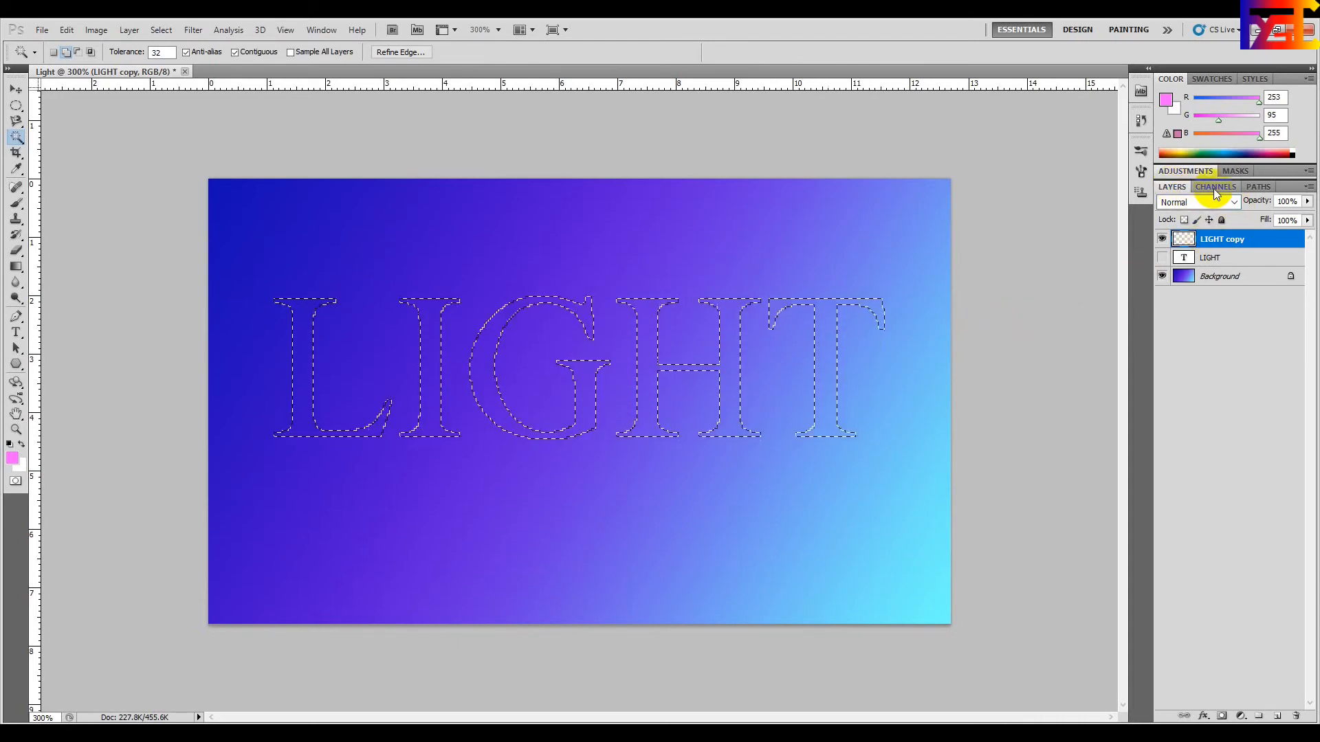
# Convert the letter-shaped selection into a work path and set the foreground color to yellow #ffec14.
pyautogui.click(1259, 188)
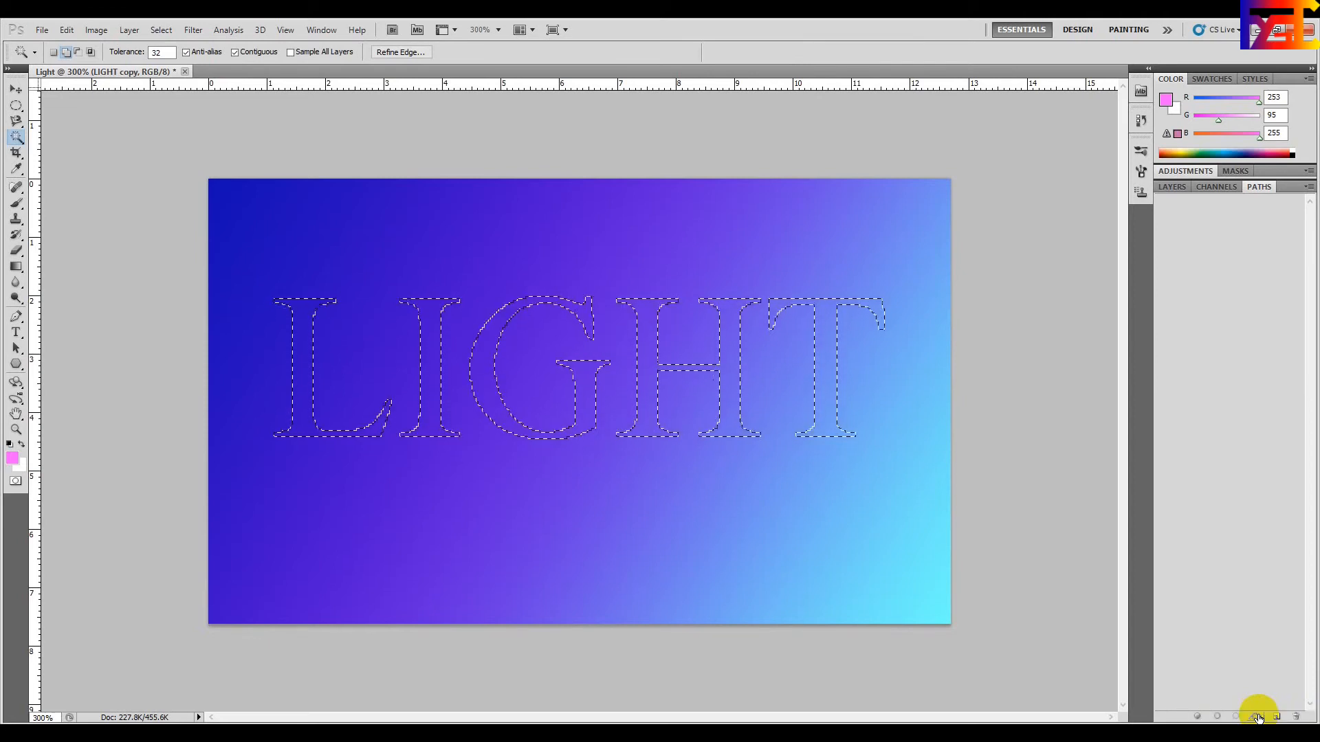
pyautogui.click(1259, 718)
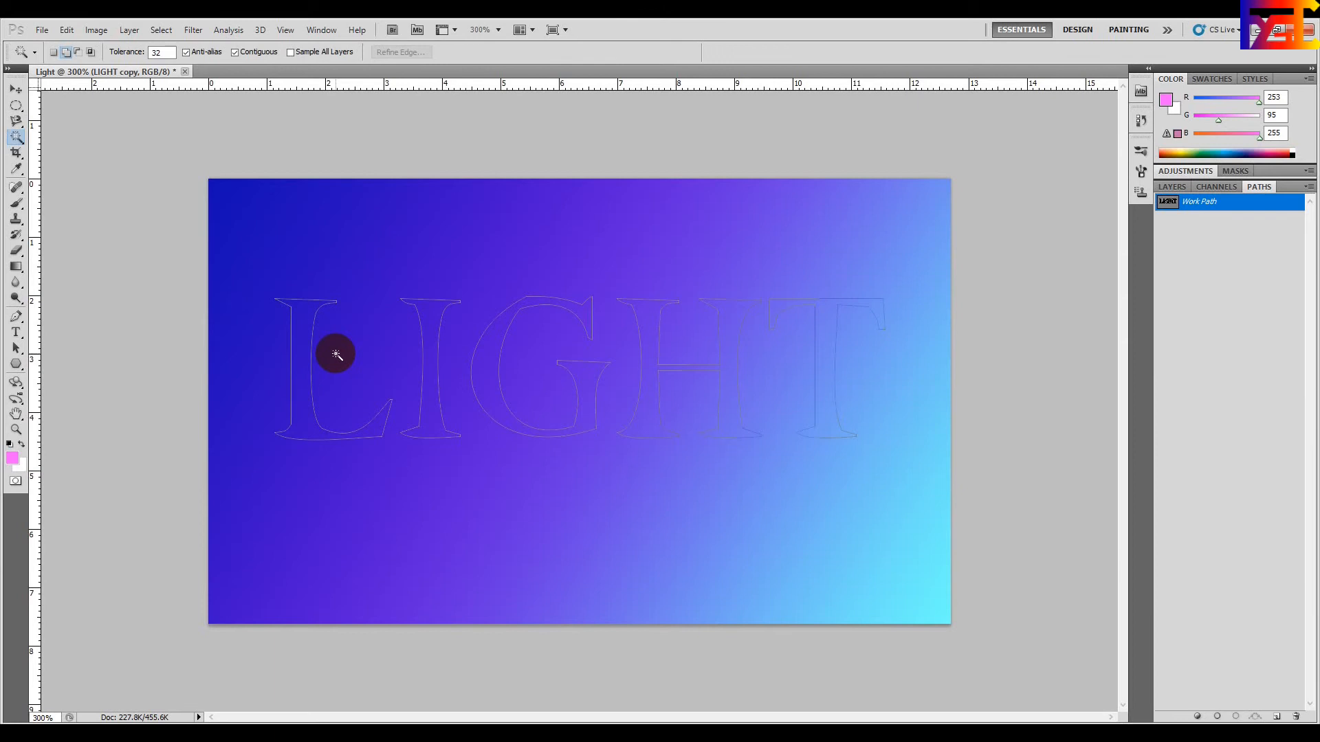
pyautogui.click(13, 457)
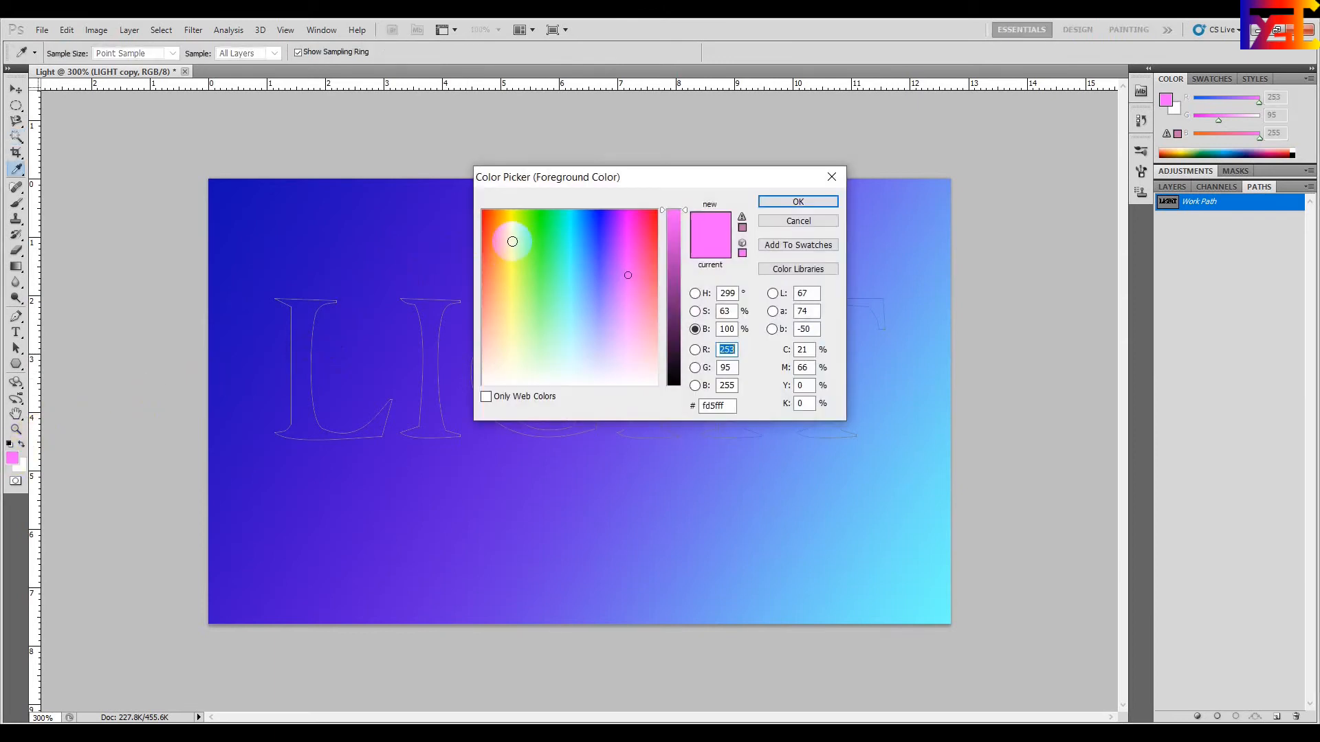
pyautogui.click(510, 226)
pyautogui.click(791, 201)
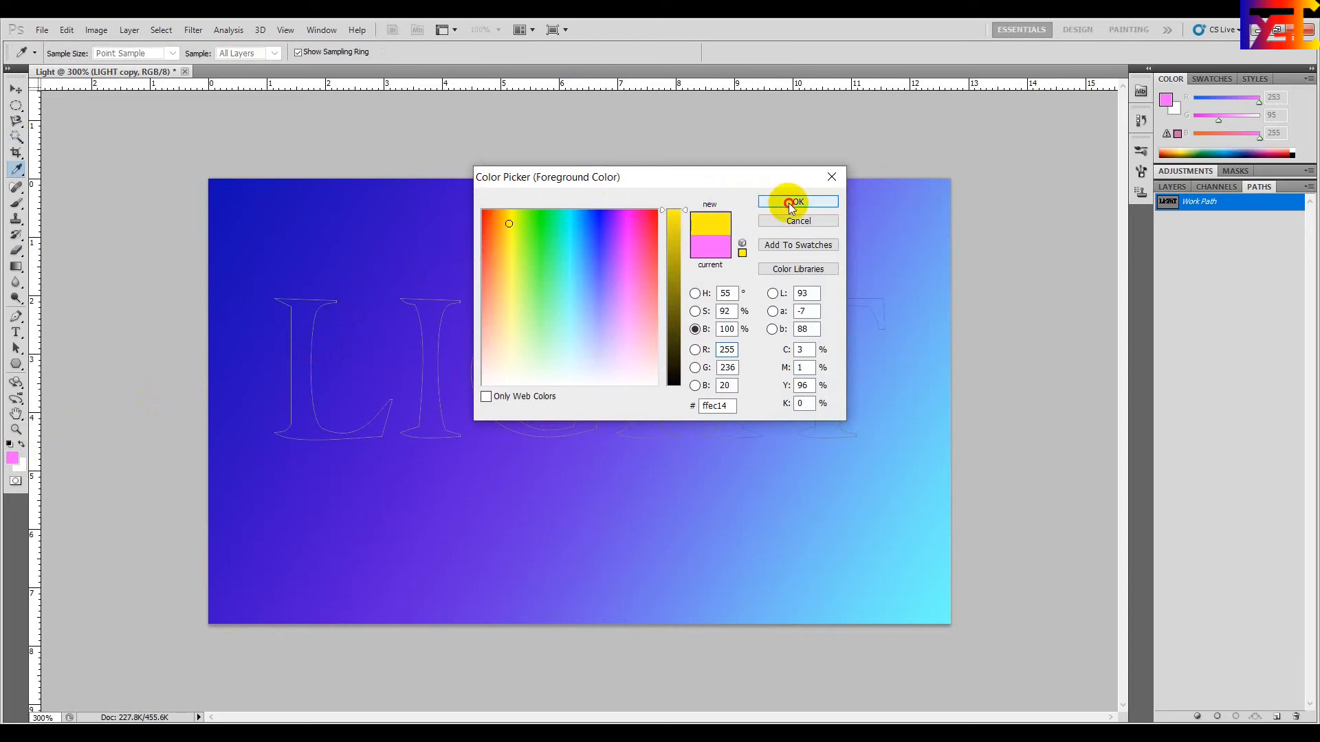
# Set up the Brush tool with the Starburst - Small tip at a size of 10 px.
pyautogui.click(17, 204)
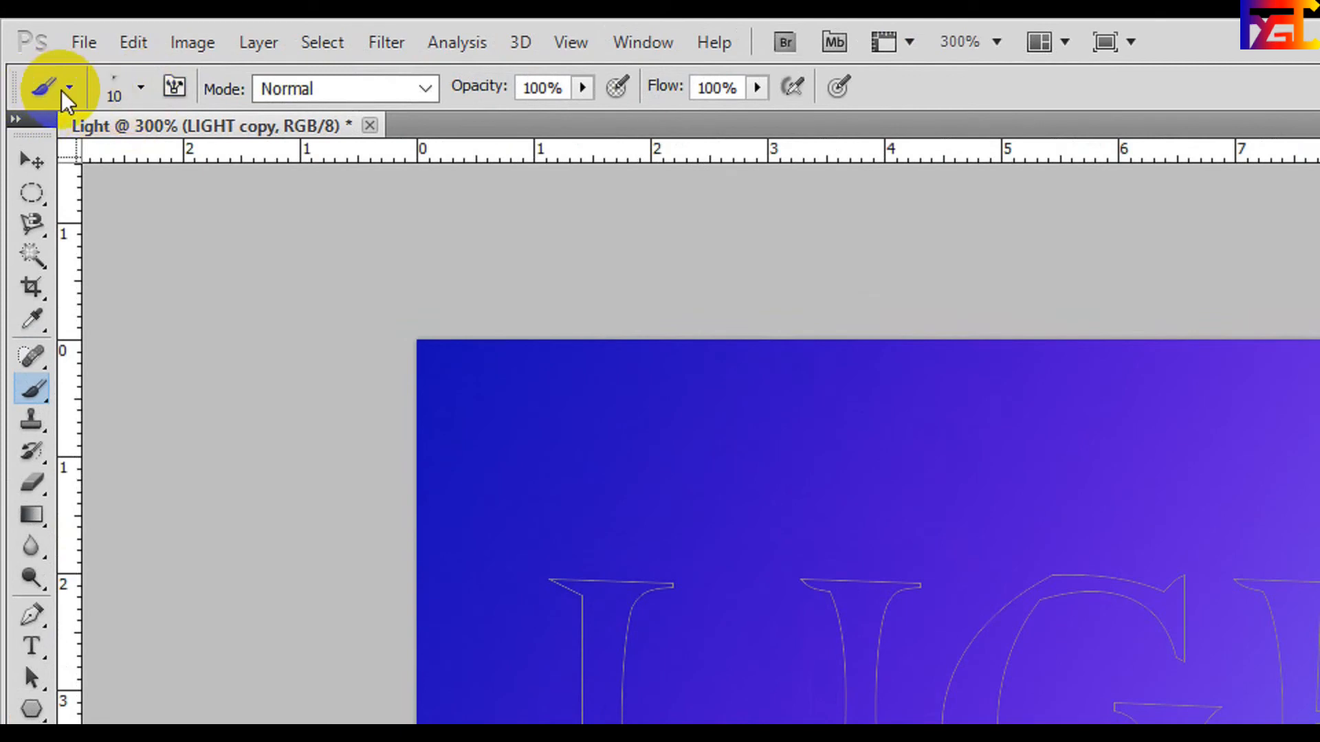
pyautogui.click(139, 86)
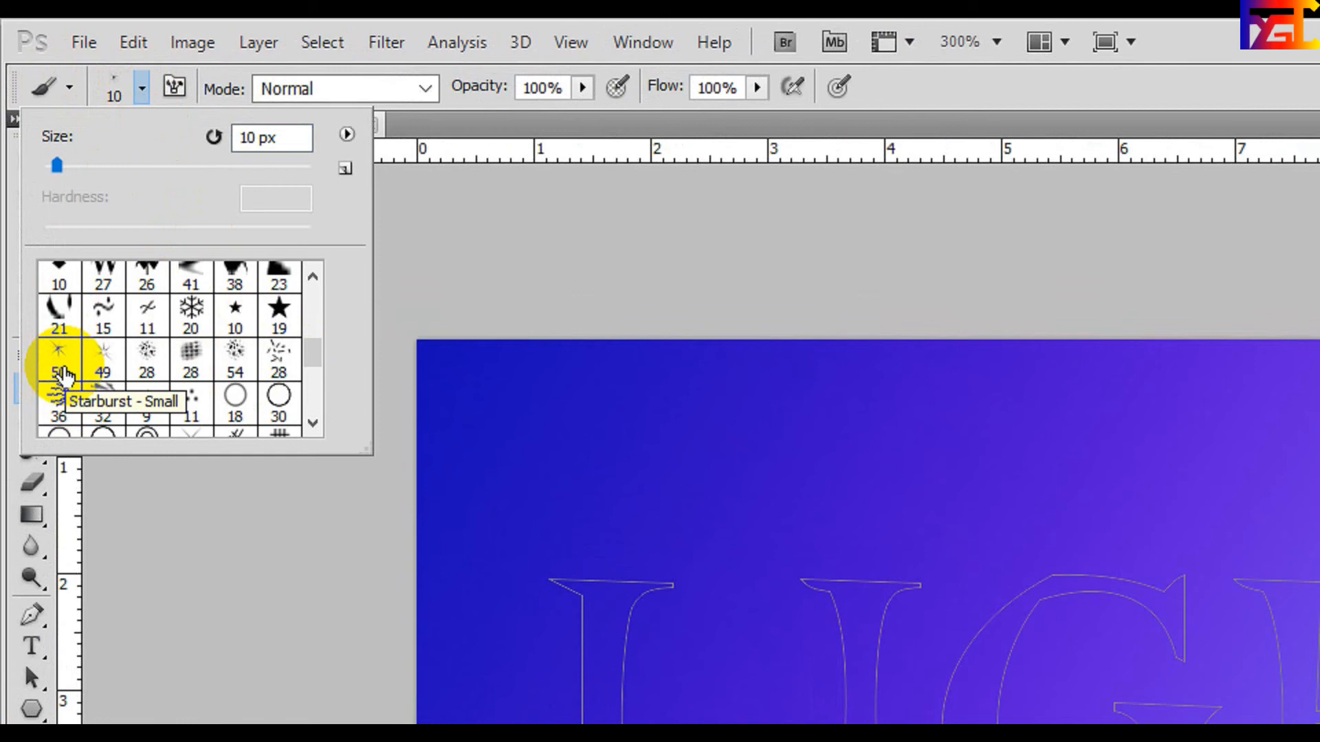
pyautogui.click(60, 359)
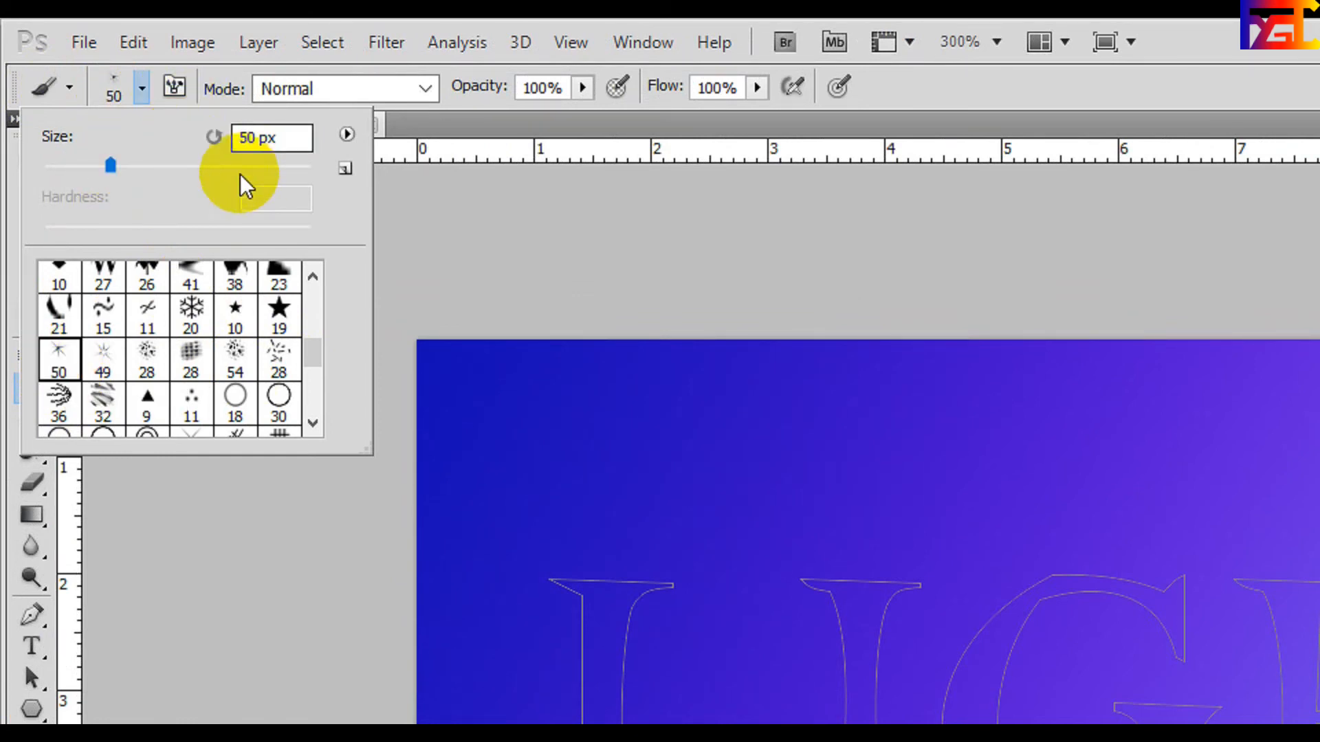
pyautogui.moveTo(110, 165); pyautogui.dragTo(57, 166)
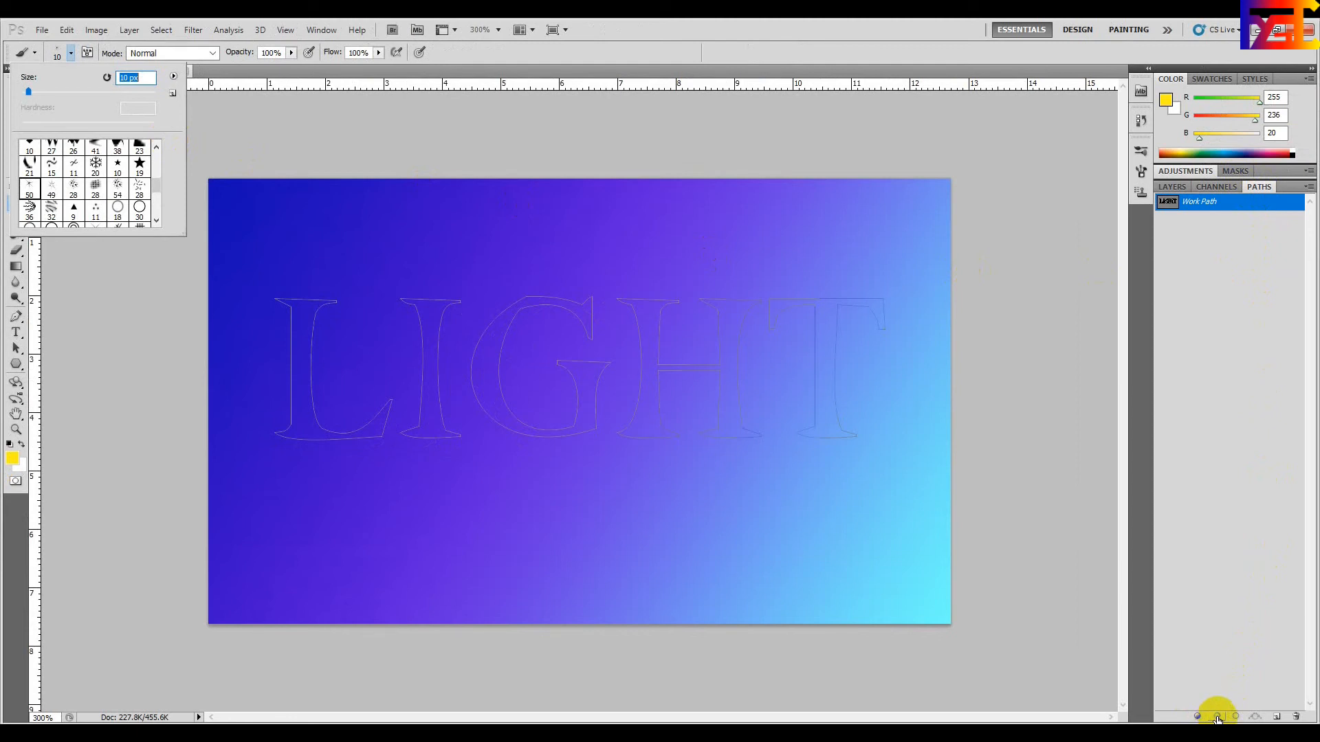
# Stroke the letters' work path three times with the yellow starburst brush and show the original LIGHT text layer again.
pyautogui.click(1217, 717)
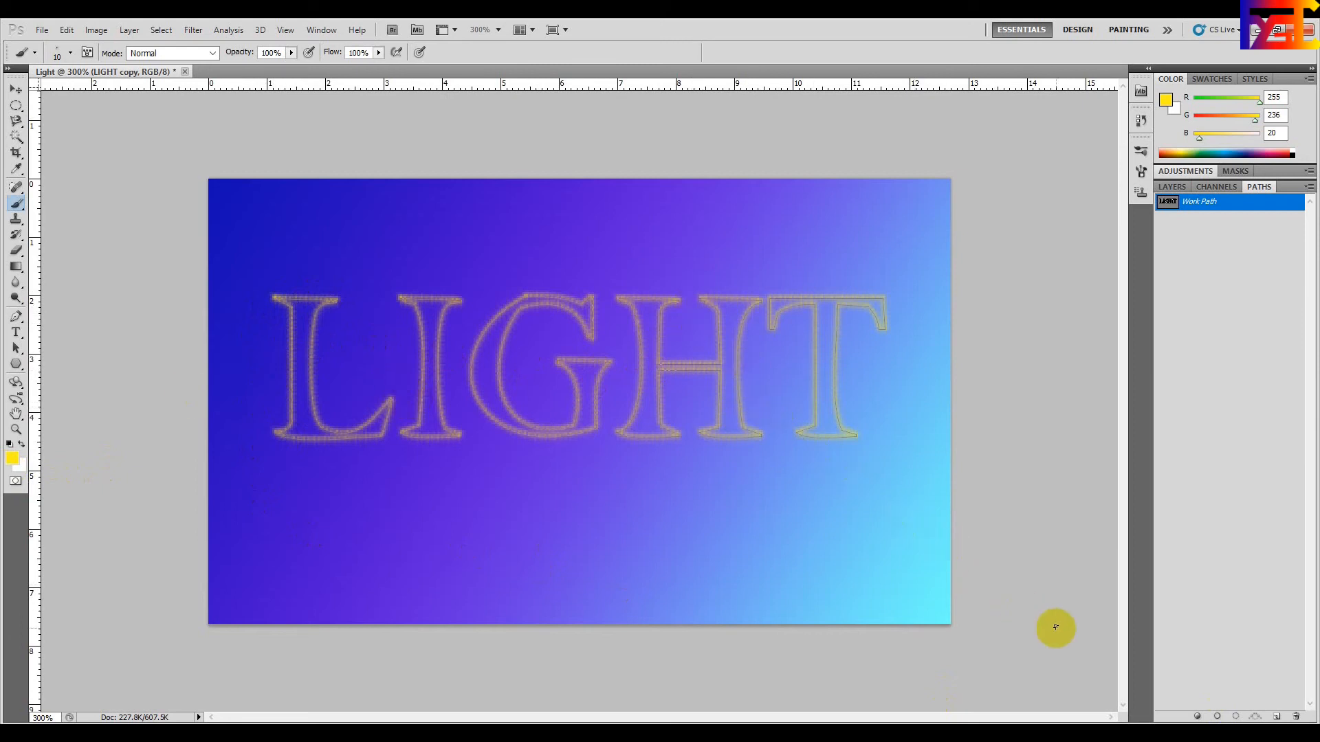
pyautogui.click(1214, 717)
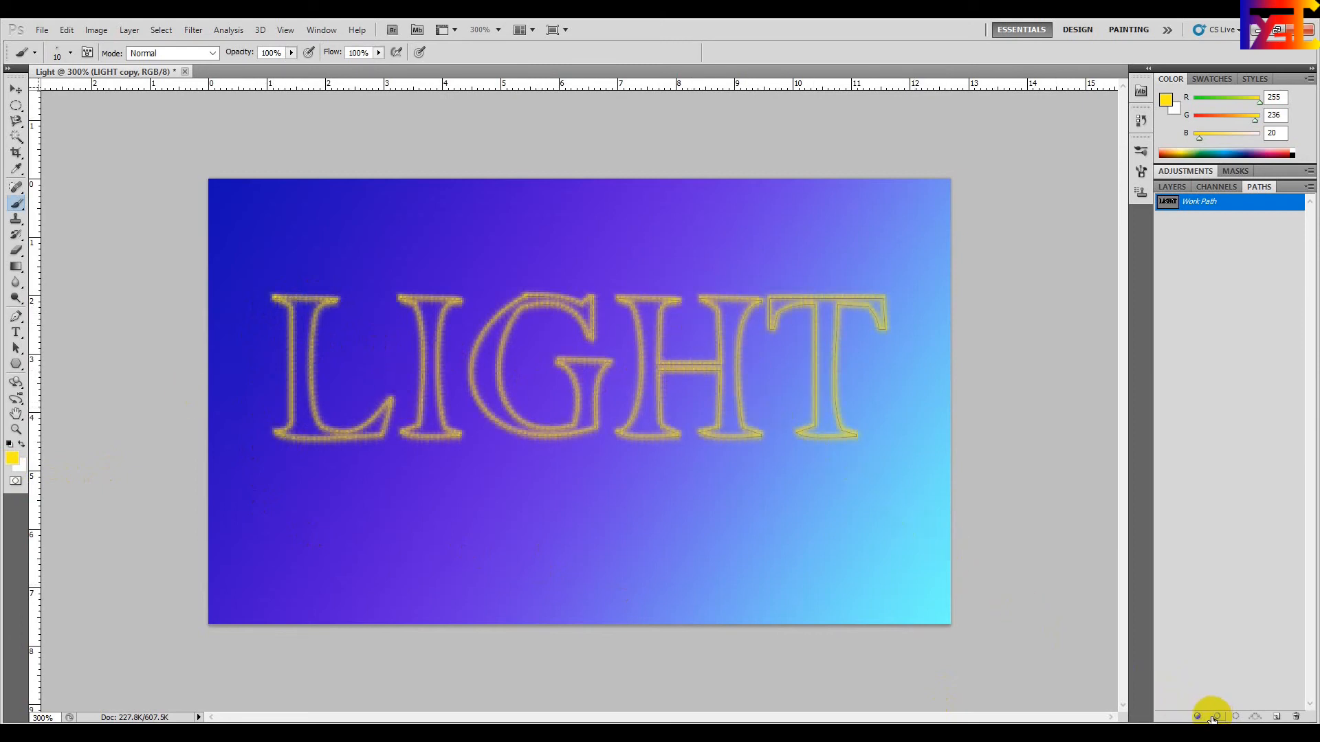
pyautogui.click(1213, 718)
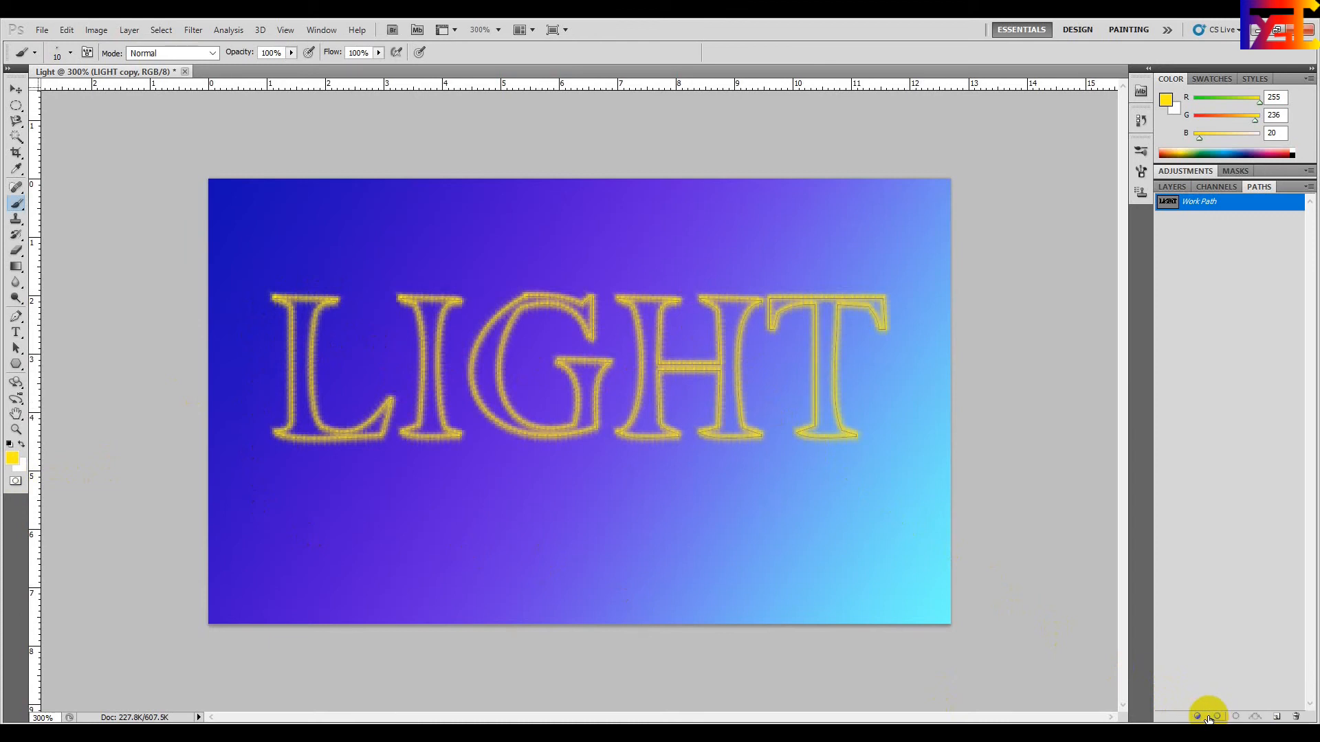
pyautogui.click(1172, 187)
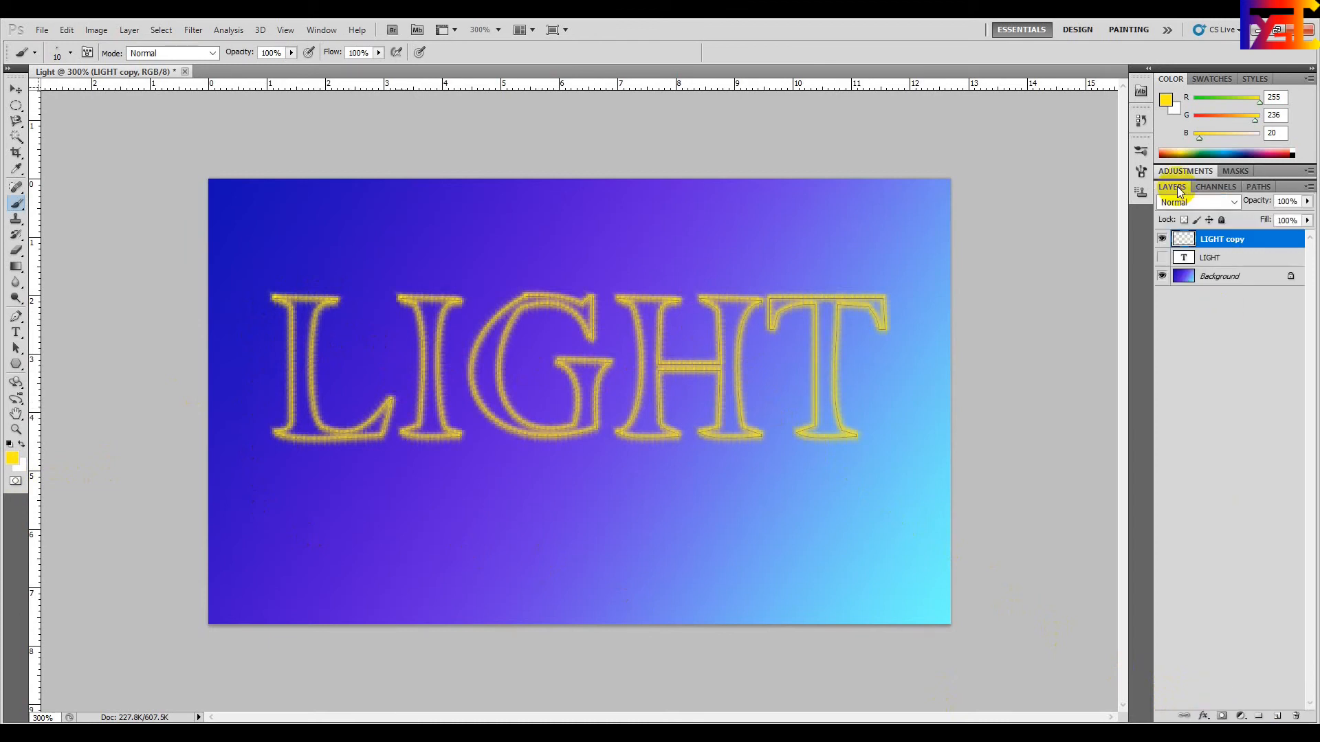
pyautogui.click(1163, 259)
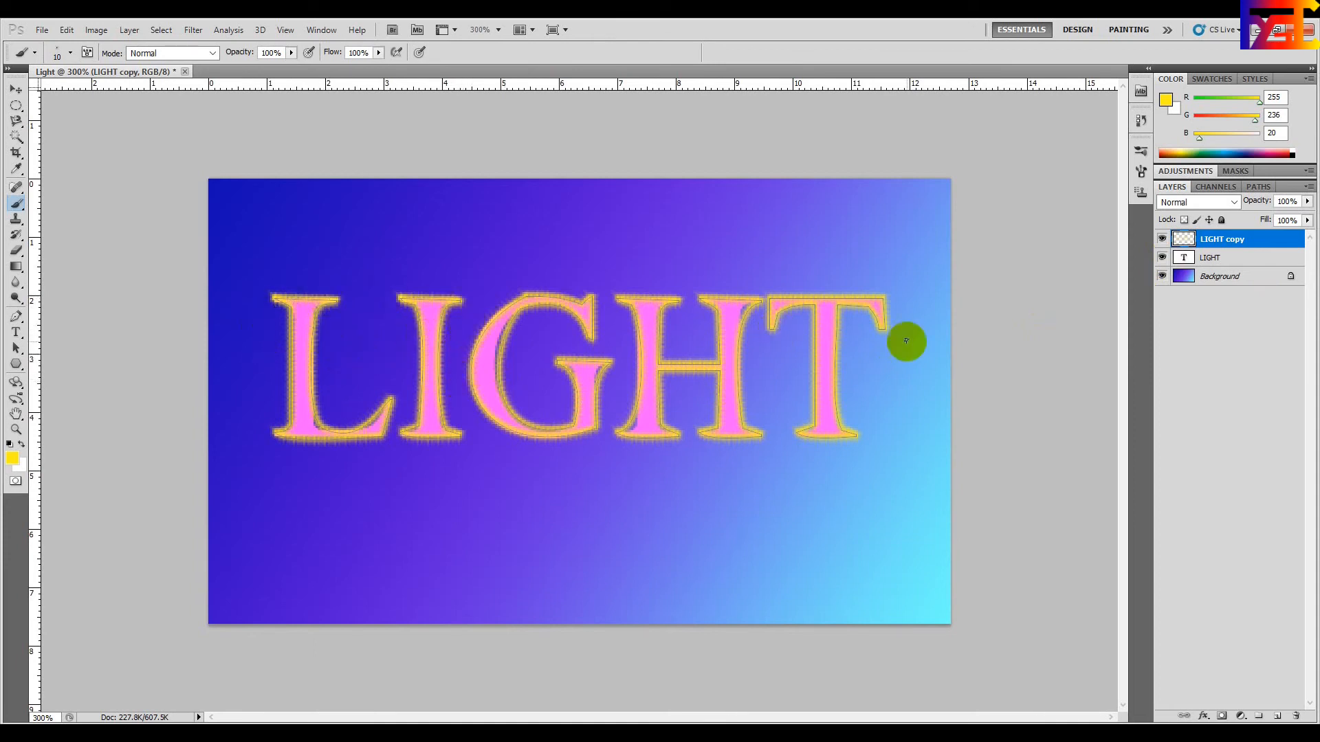
# Apply a red Color Overlay layer style to the original LIGHT text layer.
pyautogui.click(1215, 262)
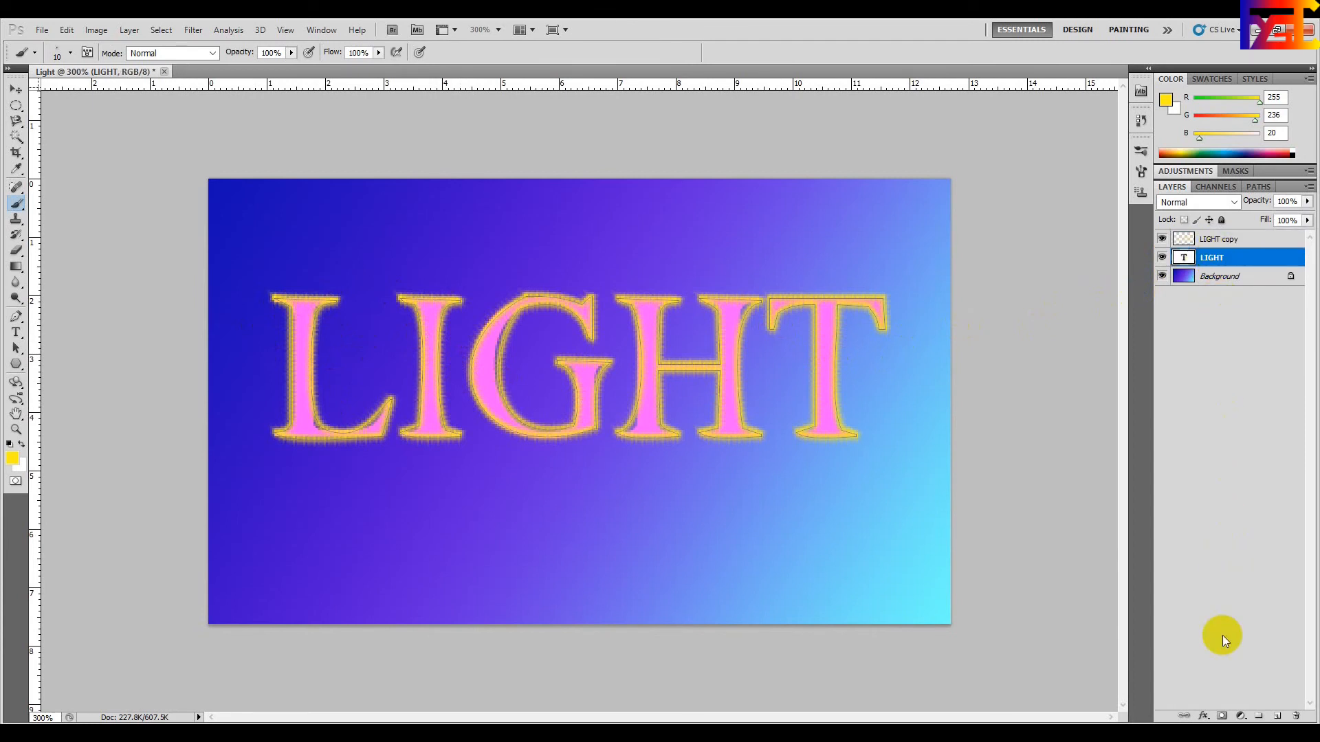
pyautogui.click(1203, 711)
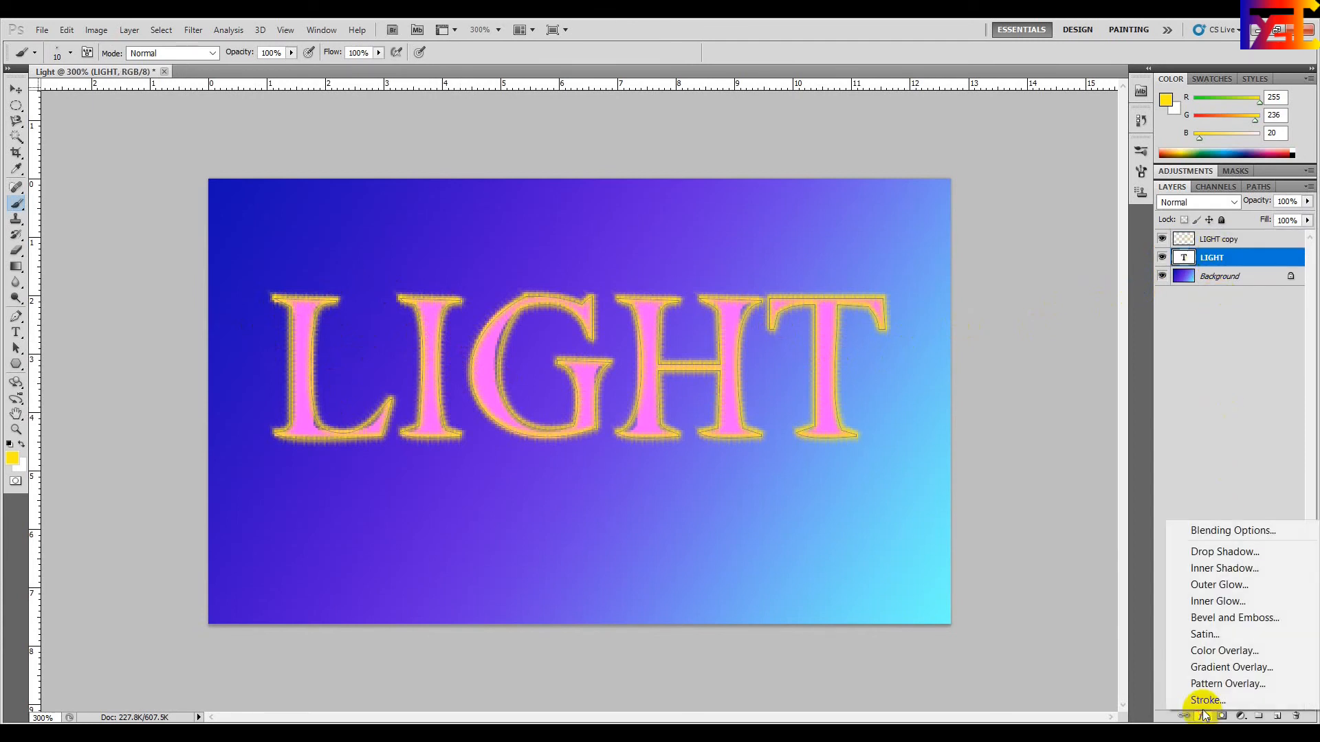
pyautogui.click(1215, 530)
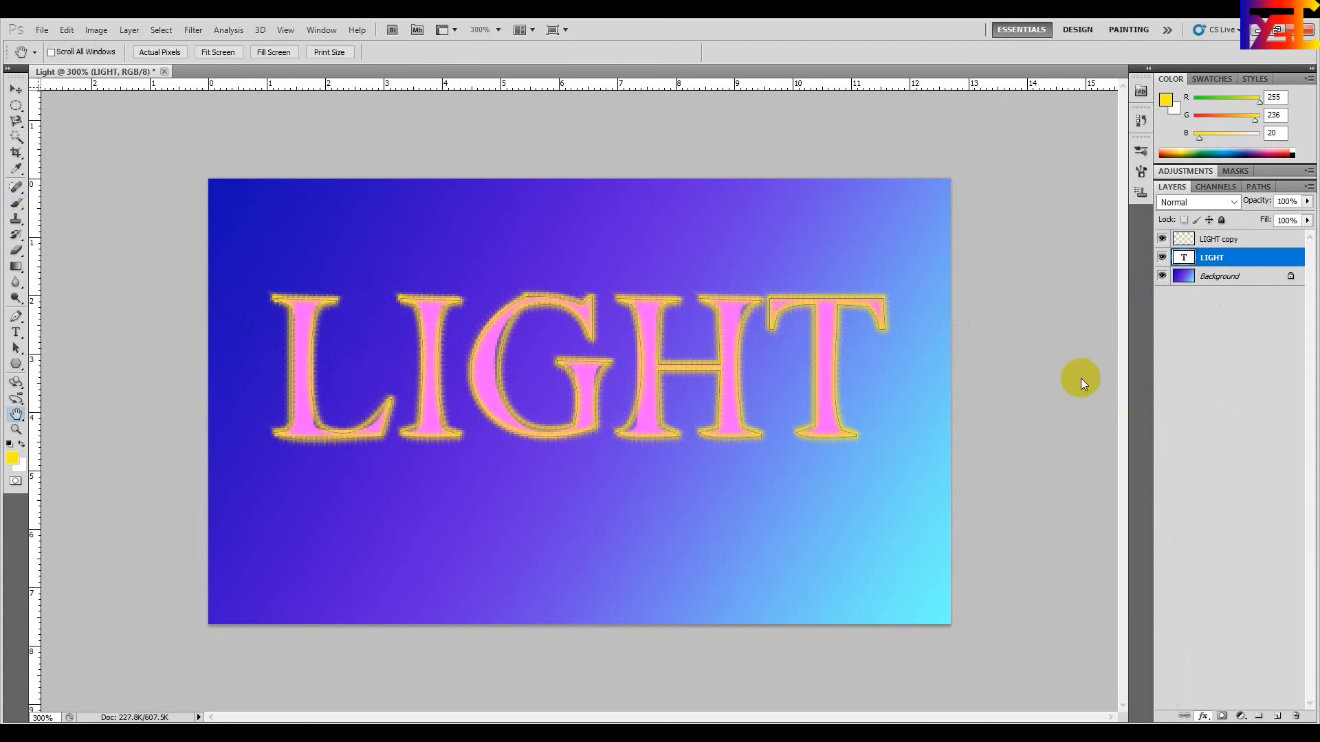
pyautogui.click(824, 372)
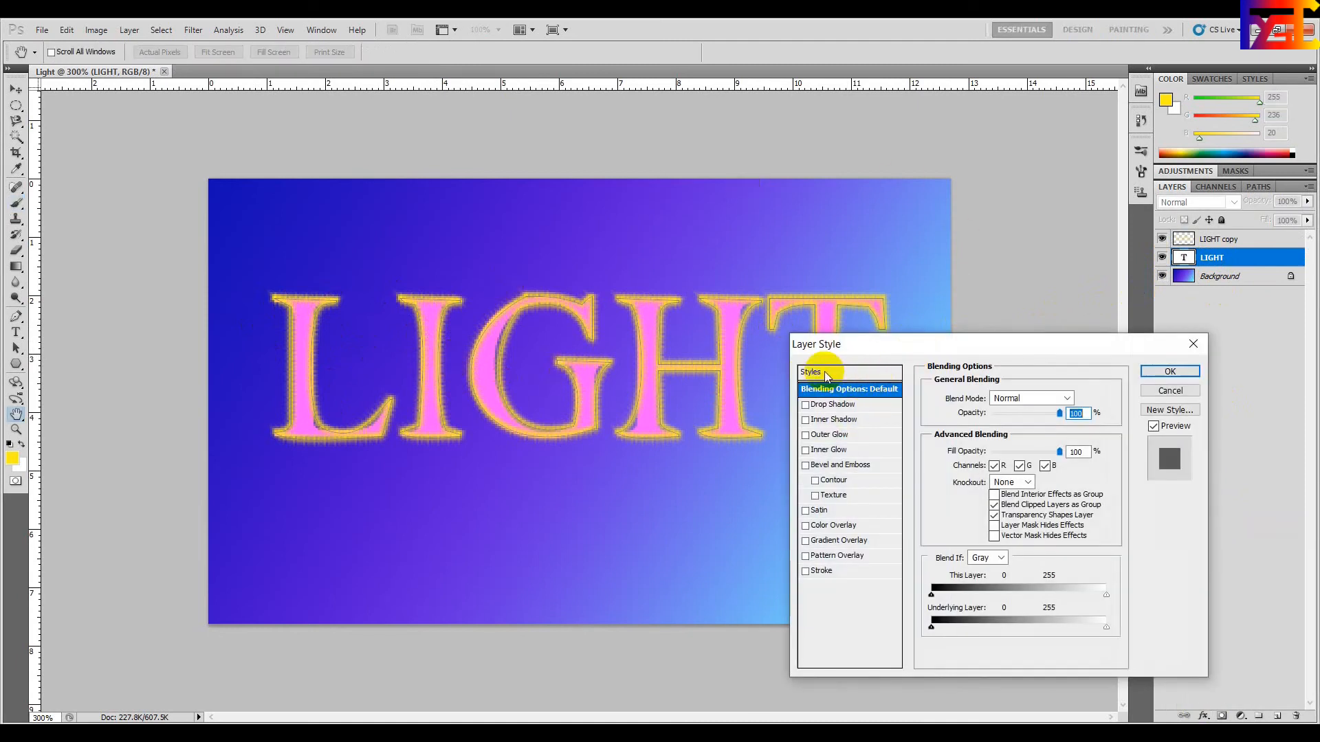
pyautogui.click(805, 526)
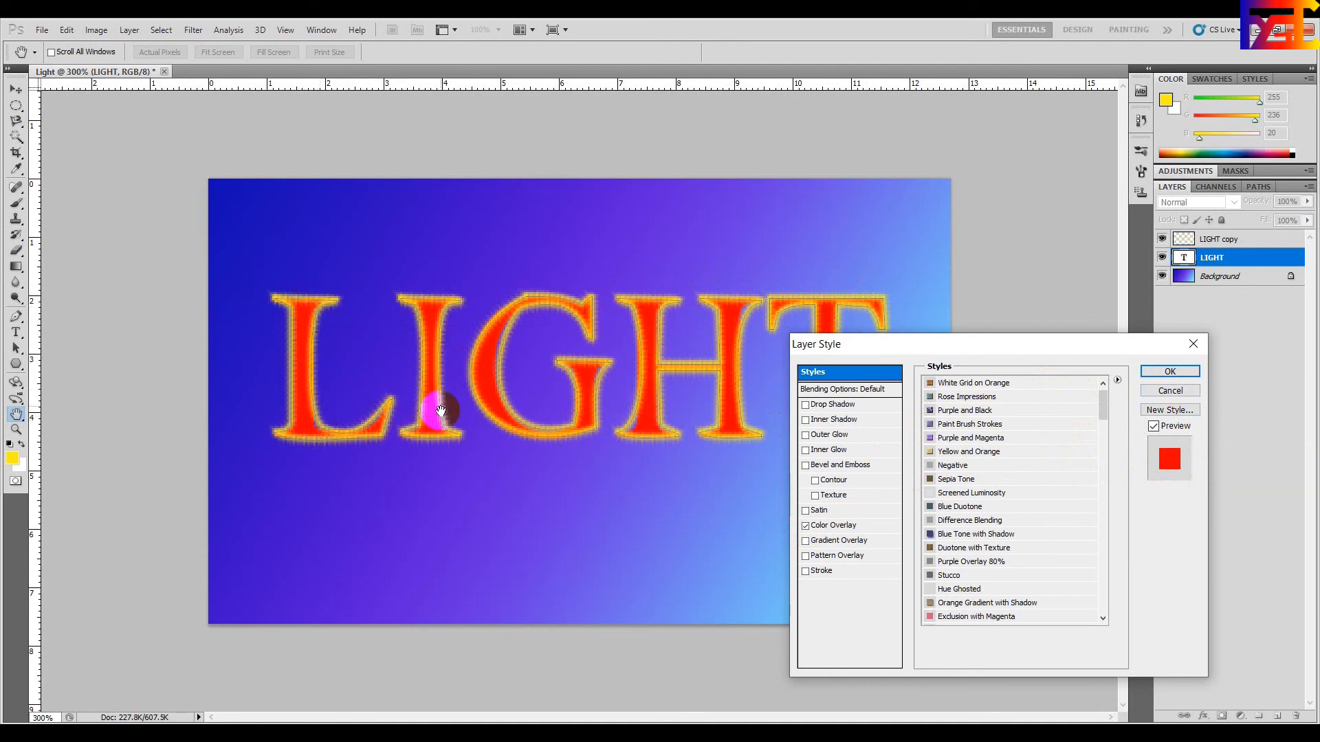
pyautogui.click(1179, 371)
pyautogui.press('b')
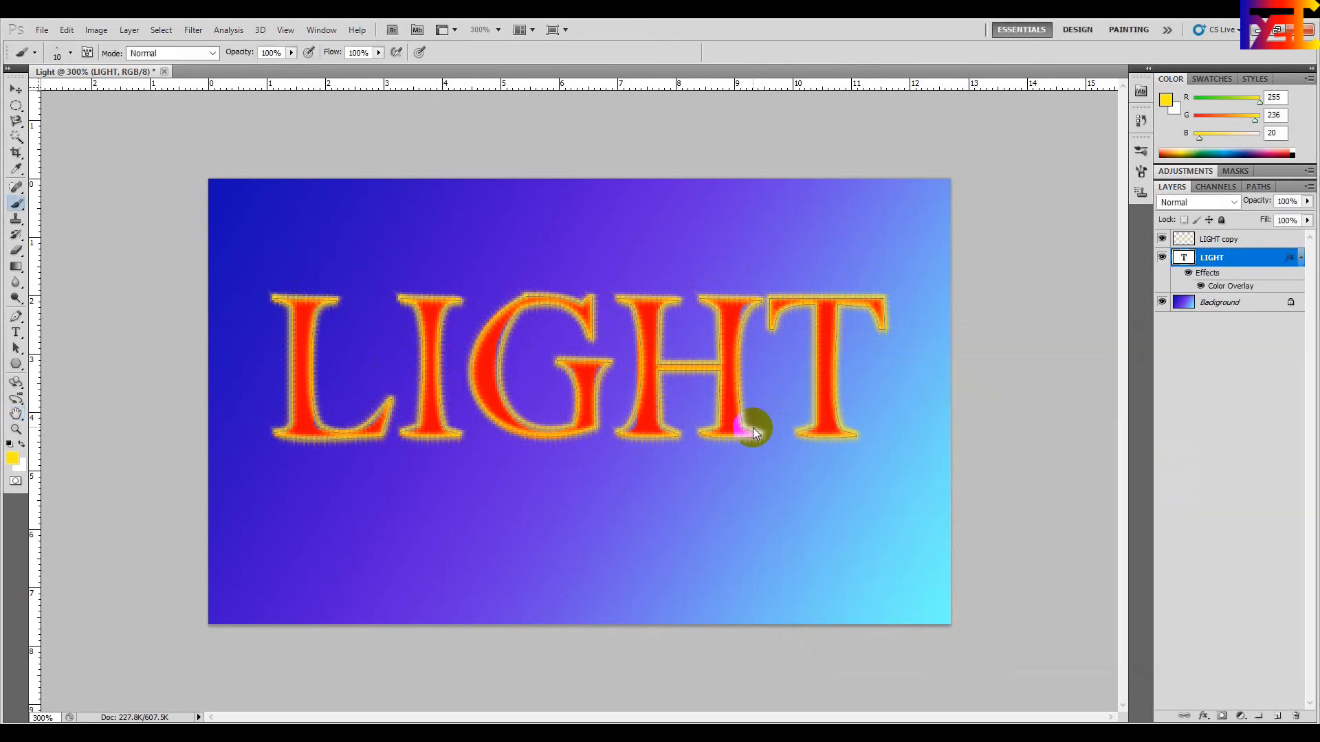